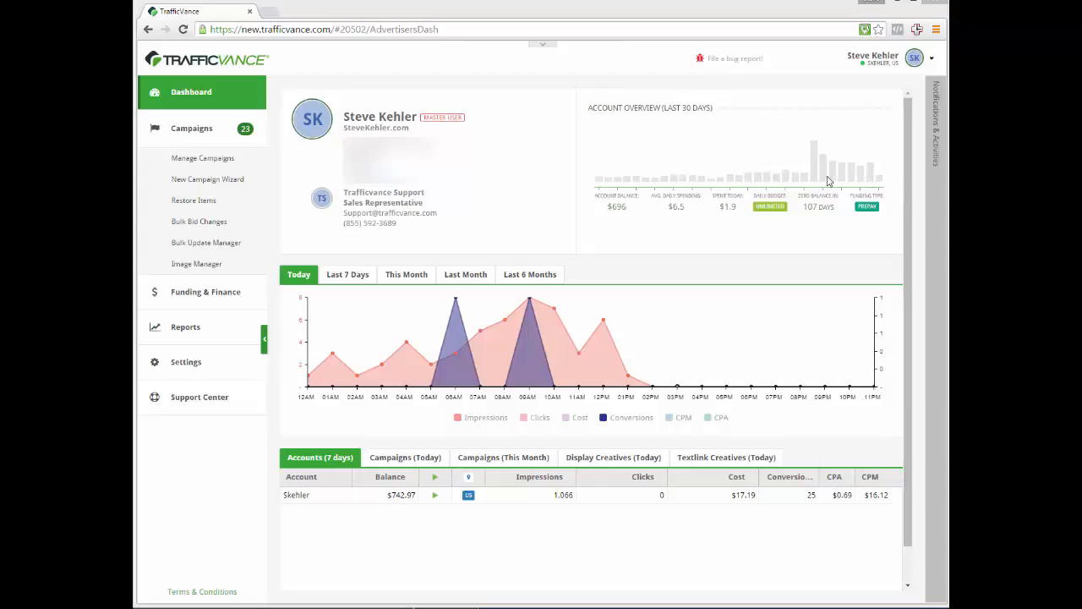
Step: Review the dashboard's performance chart for the last 7 days, including individual daily figures, and for this month
{"action": "mouse_move", "coordinate": [813, 181]}
{"action": "left_click", "coordinate": [354, 277]}
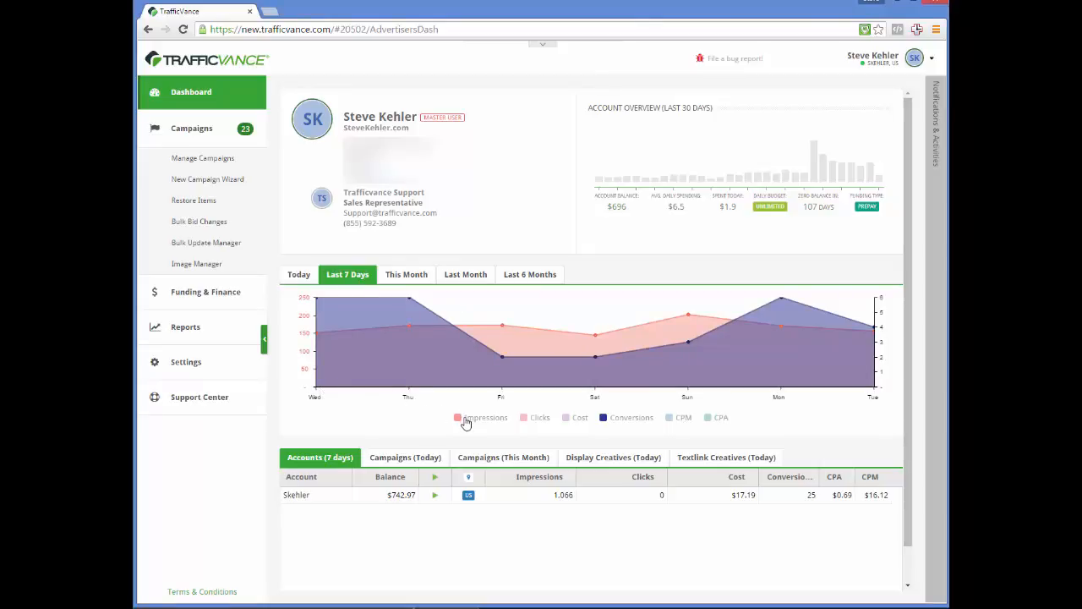
{"action": "mouse_move", "coordinate": [500, 334]}
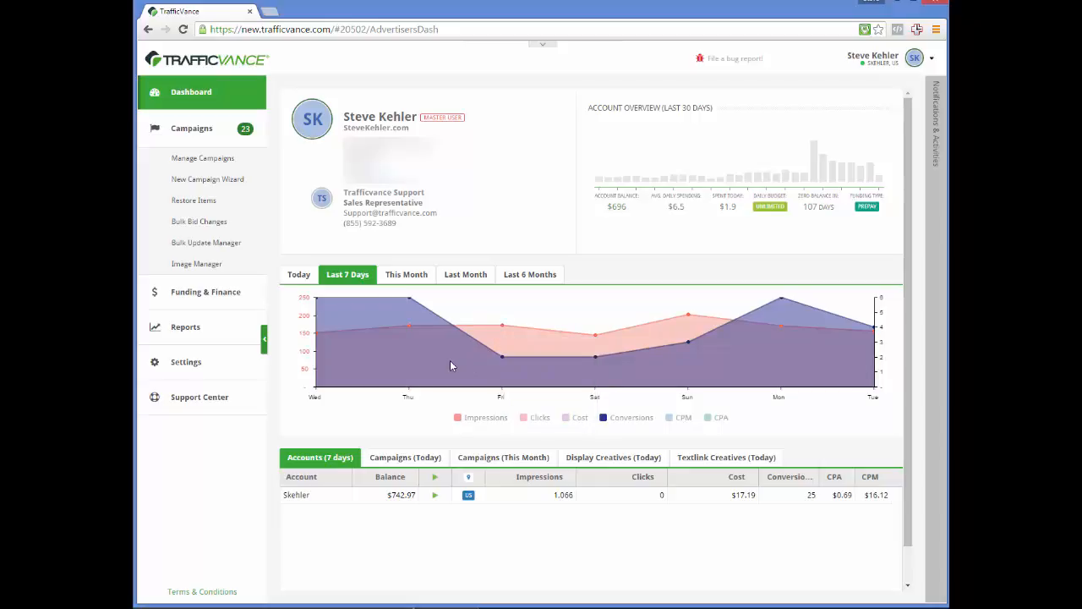
{"action": "mouse_move", "coordinate": [695, 351]}
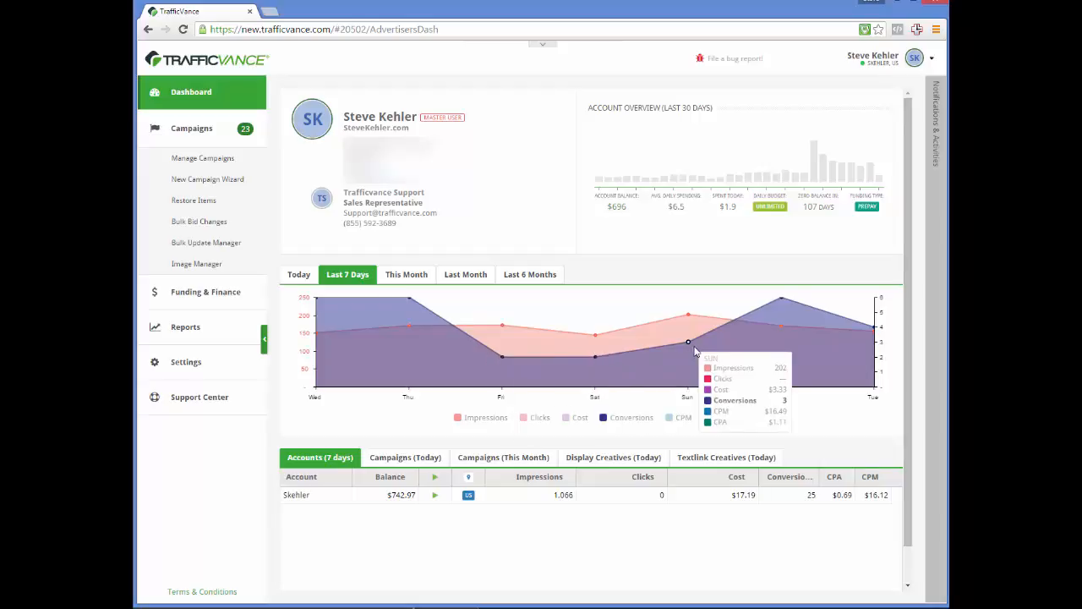
{"action": "mouse_move", "coordinate": [783, 304]}
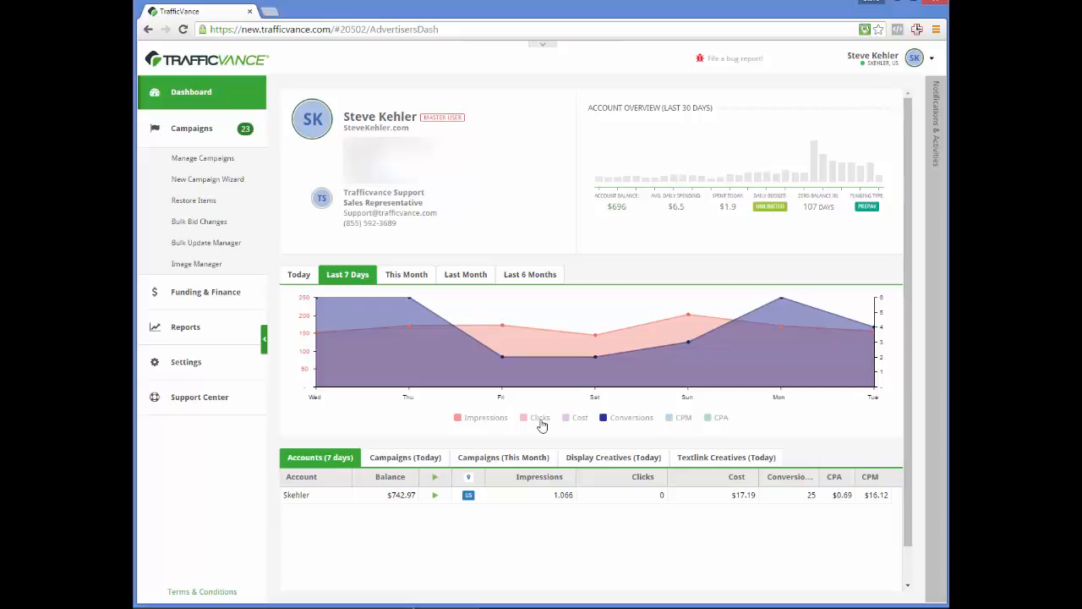
{"action": "left_click", "coordinate": [404, 279]}
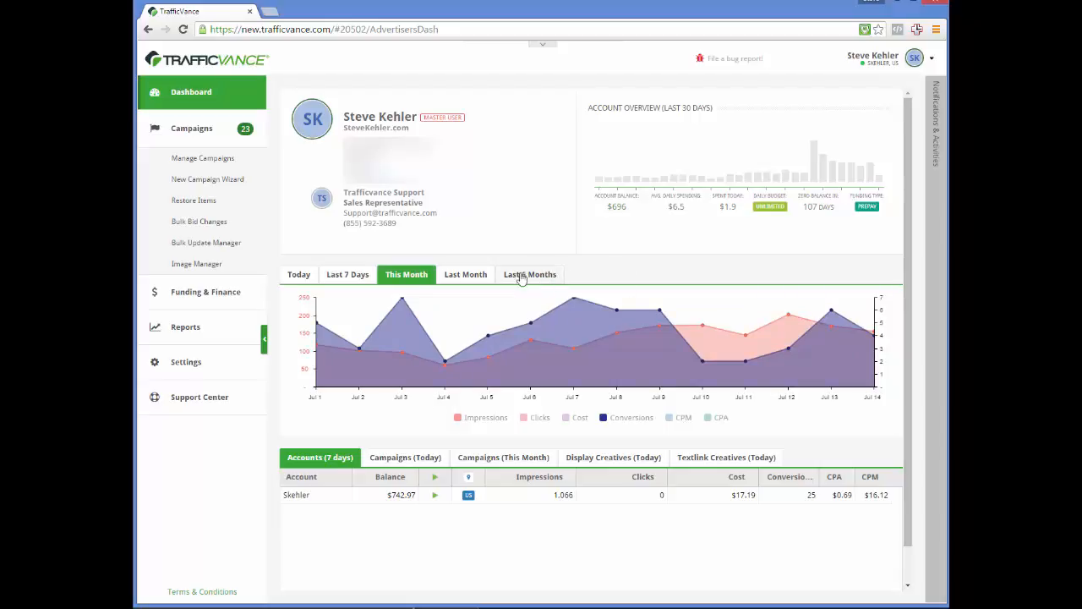
Step: Open the campaign management list and apply a custom date range from 07/15/2015 to 07/22/2015
{"action": "left_click", "coordinate": [226, 159]}
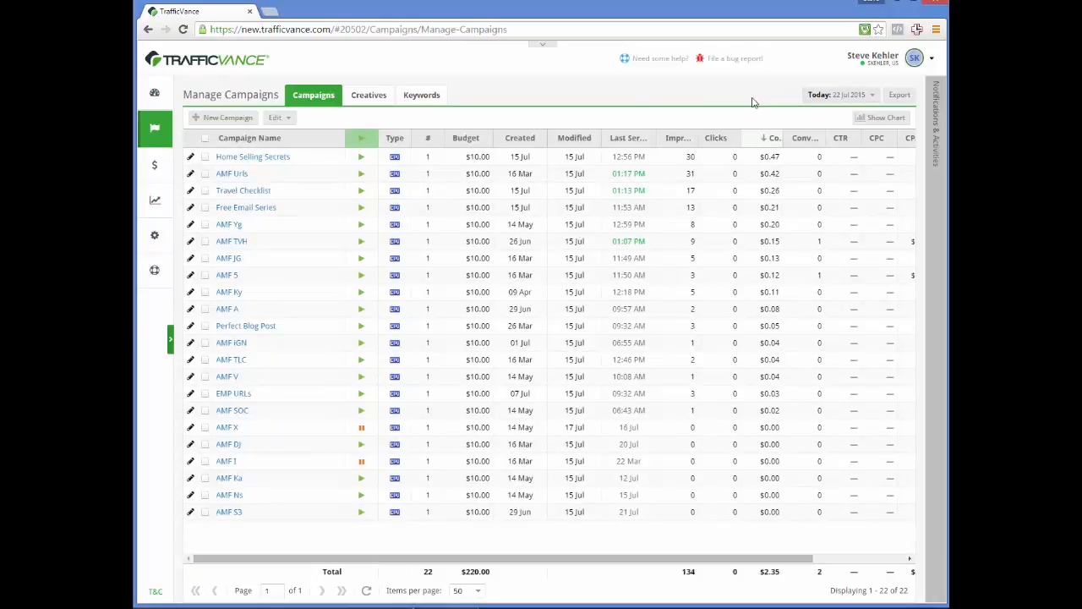
{"action": "left_click", "coordinate": [872, 98]}
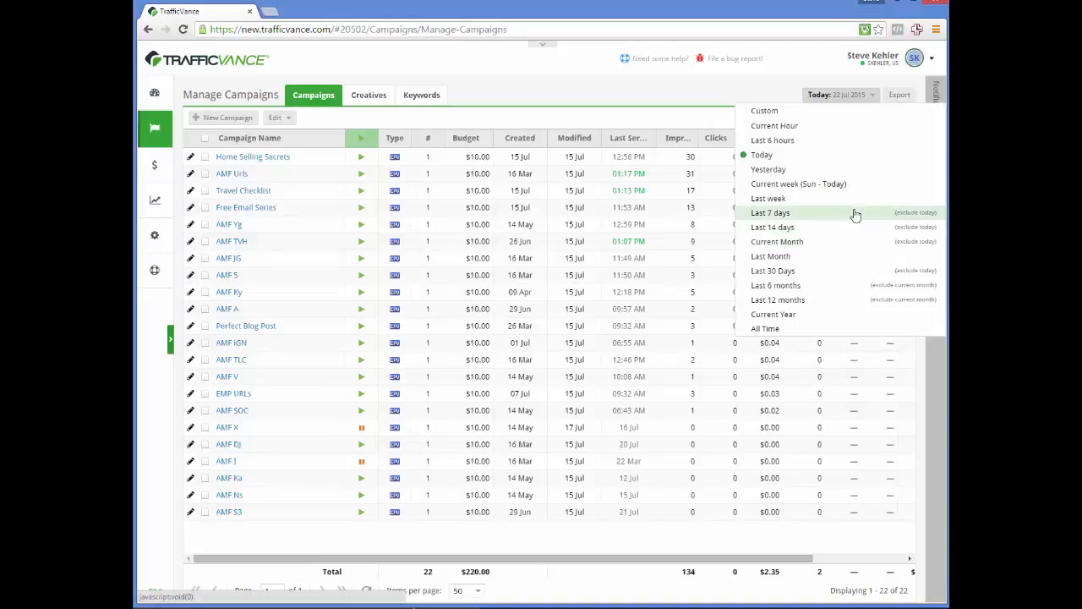
{"action": "left_click", "coordinate": [809, 113]}
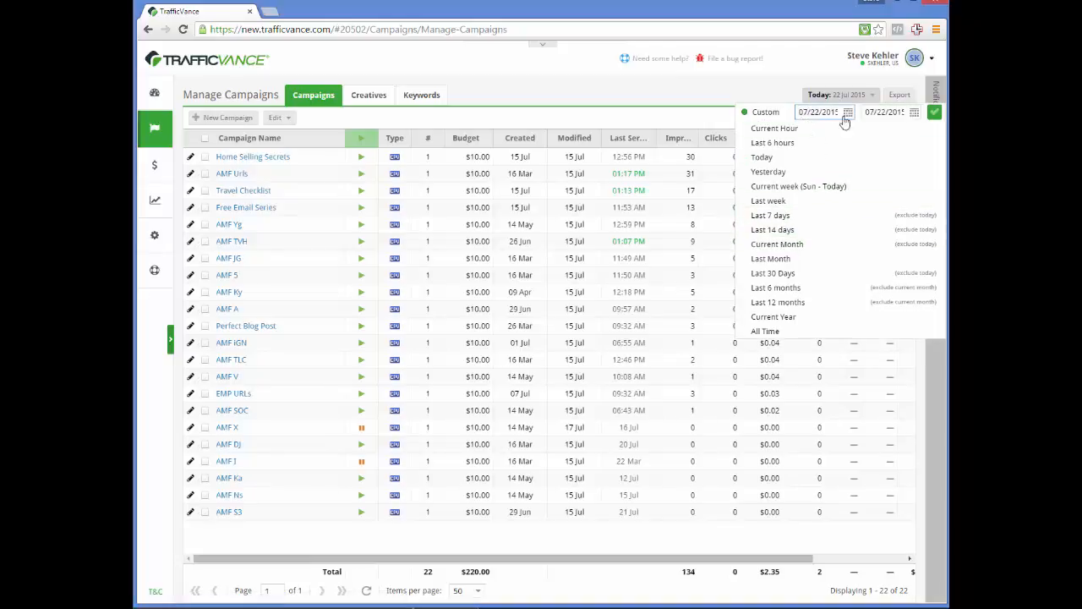
{"action": "left_click", "coordinate": [847, 112]}
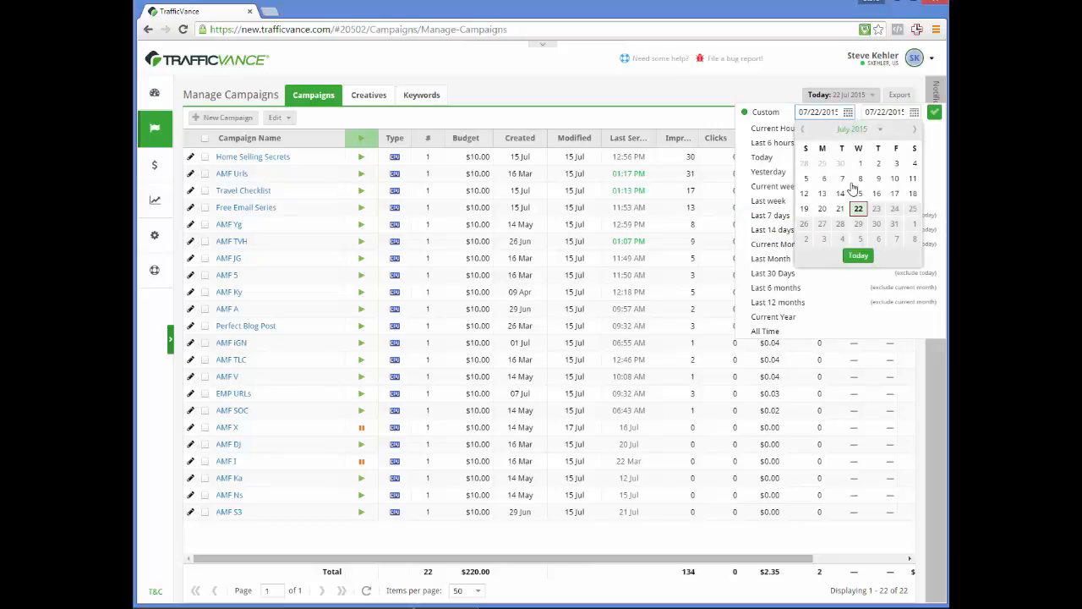
{"action": "left_click", "coordinate": [858, 193]}
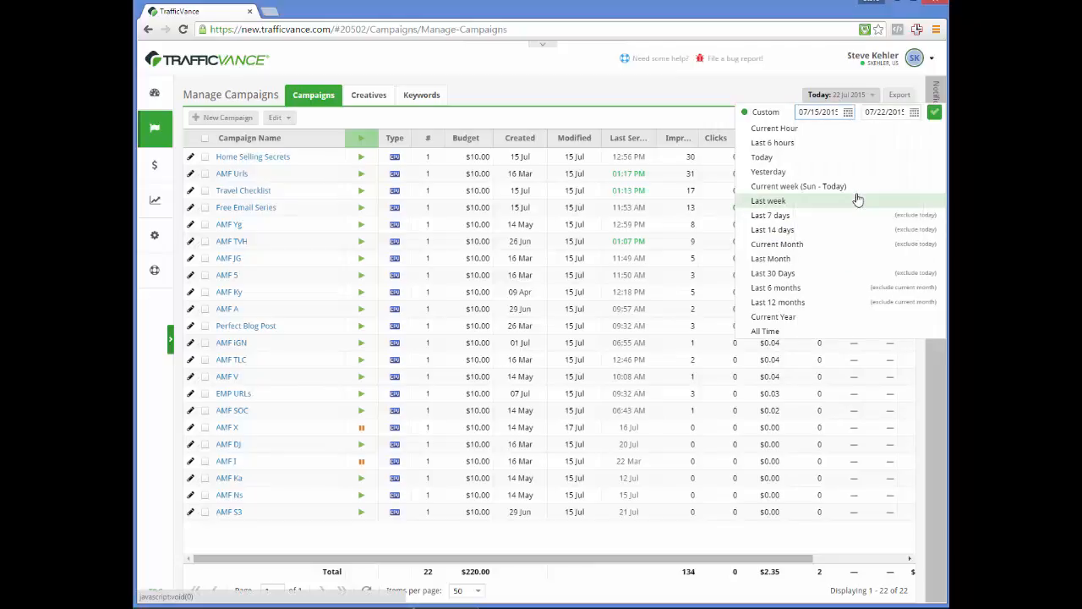
{"action": "left_click", "coordinate": [892, 112]}
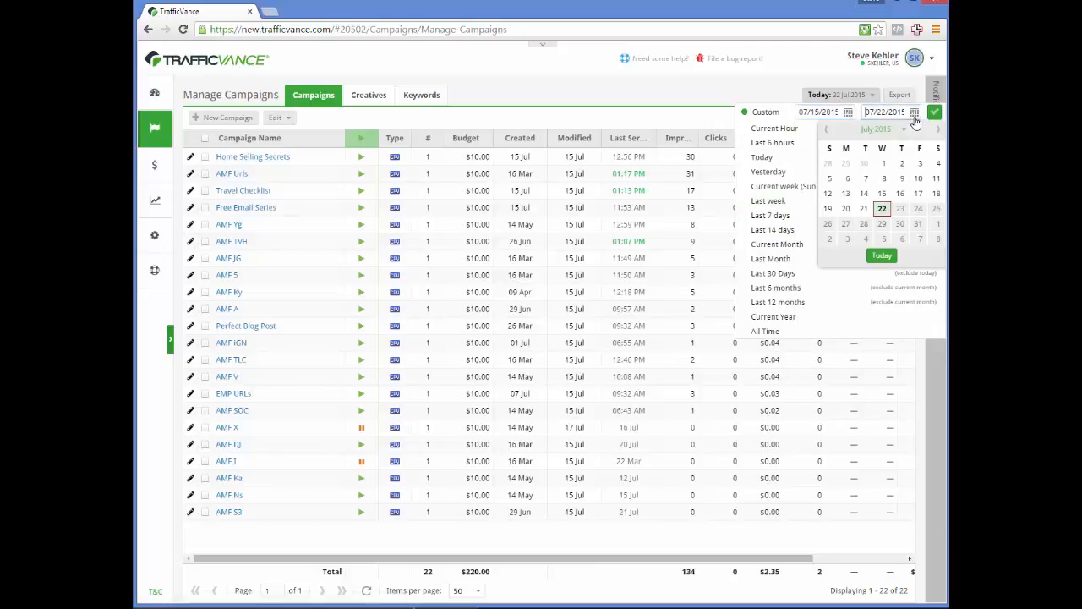
{"action": "left_click", "coordinate": [882, 210]}
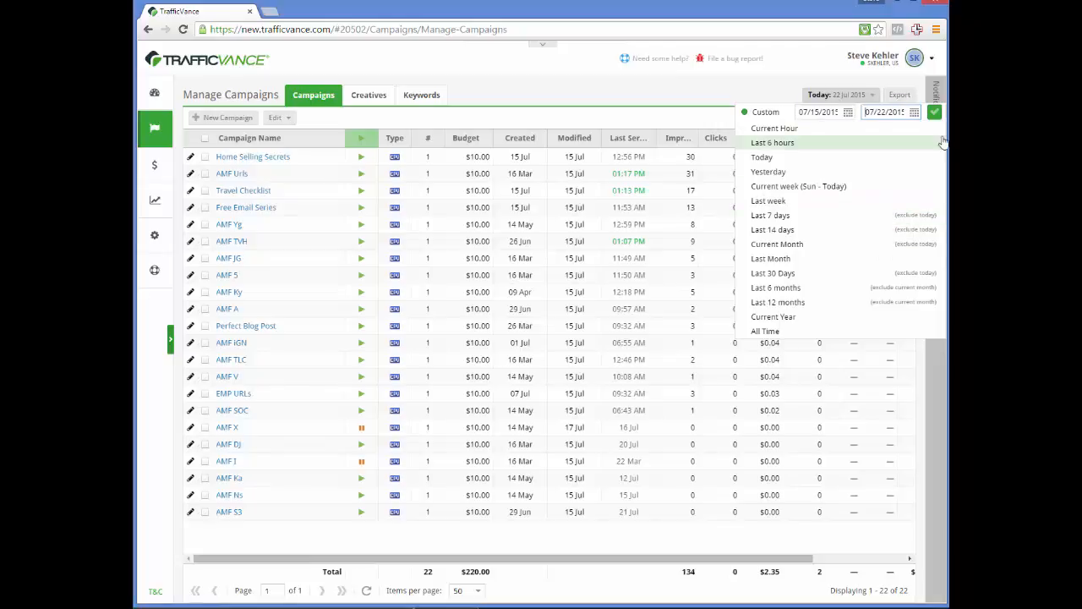
{"action": "left_click", "coordinate": [934, 112]}
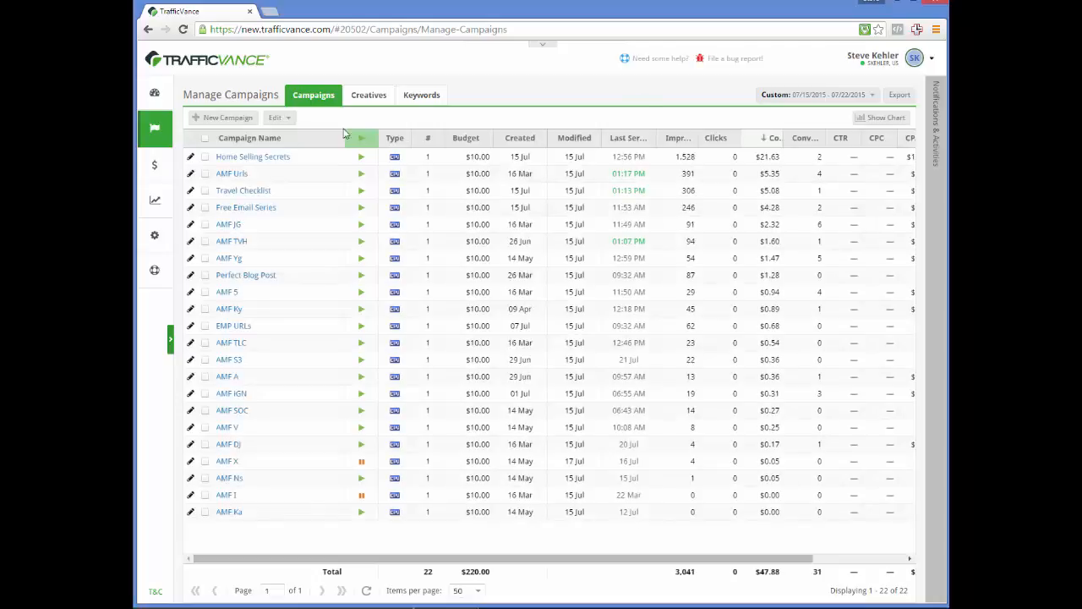
Step: Examine the campaign list's status, impressions, cost, conversions, CPA and conversion rate columns for the chosen period
{"action": "left_click", "coordinate": [291, 157]}
{"action": "left_click", "coordinate": [294, 190]}
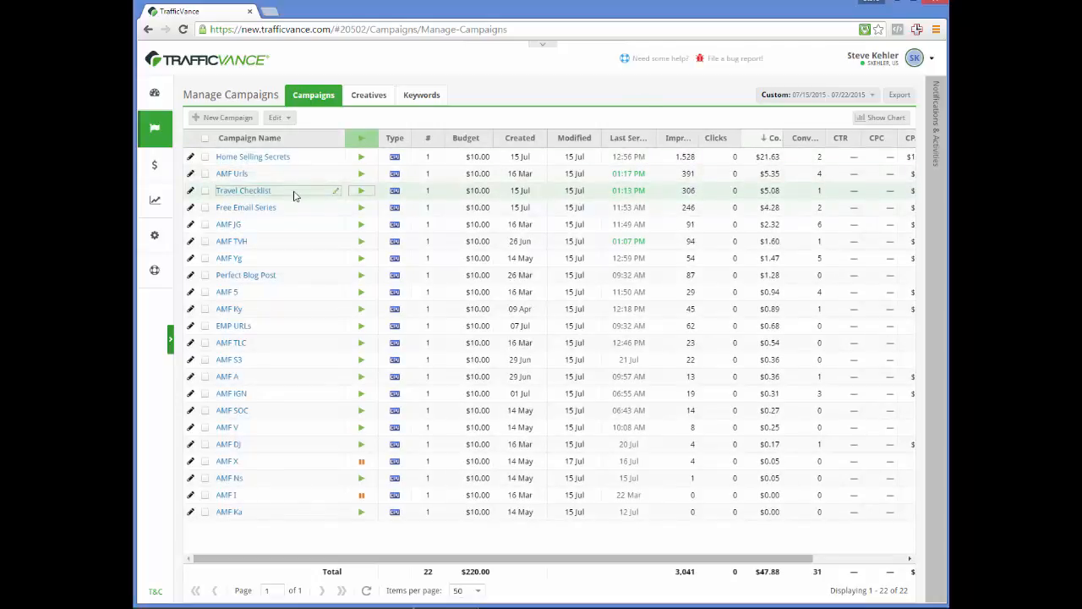
{"action": "left_click", "coordinate": [296, 207]}
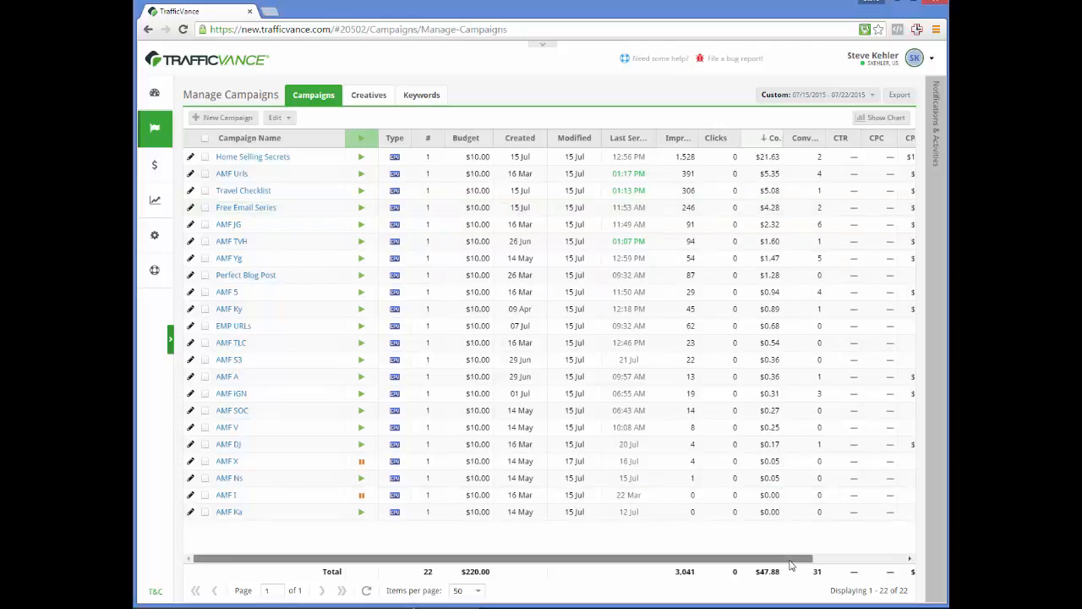
{"action": "left_click_drag", "start_coordinate": [790, 565], "coordinate": [888, 574]}
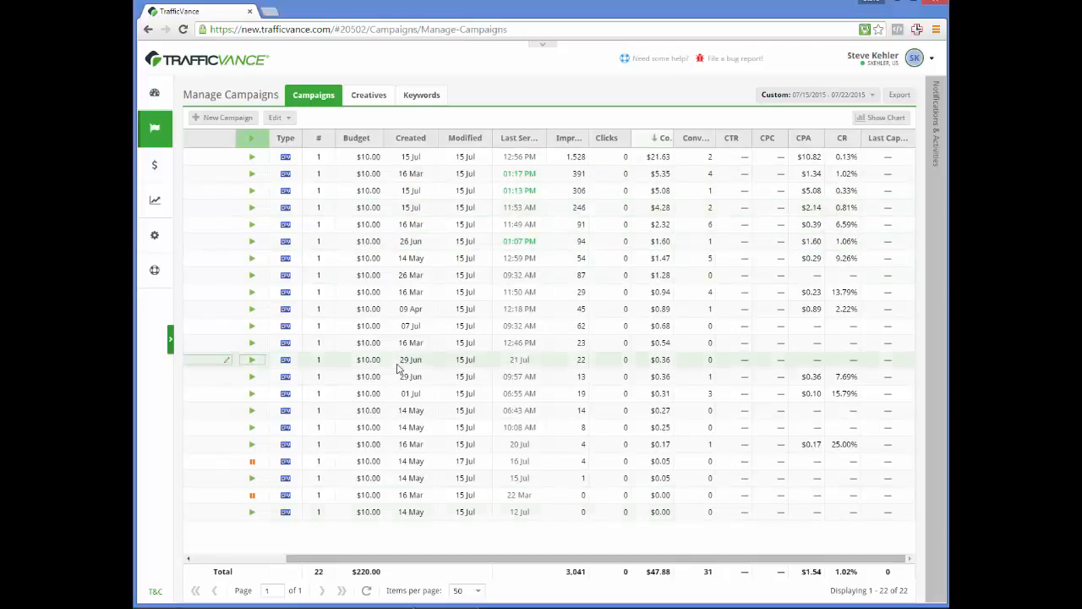
{"action": "left_click", "coordinate": [205, 559]}
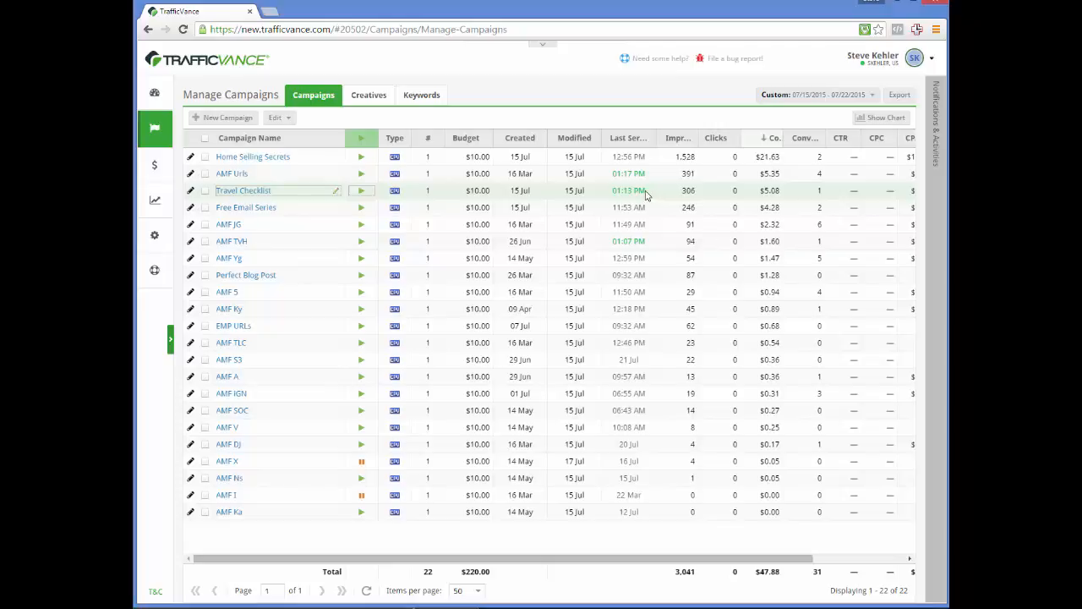
{"action": "left_click", "coordinate": [363, 141]}
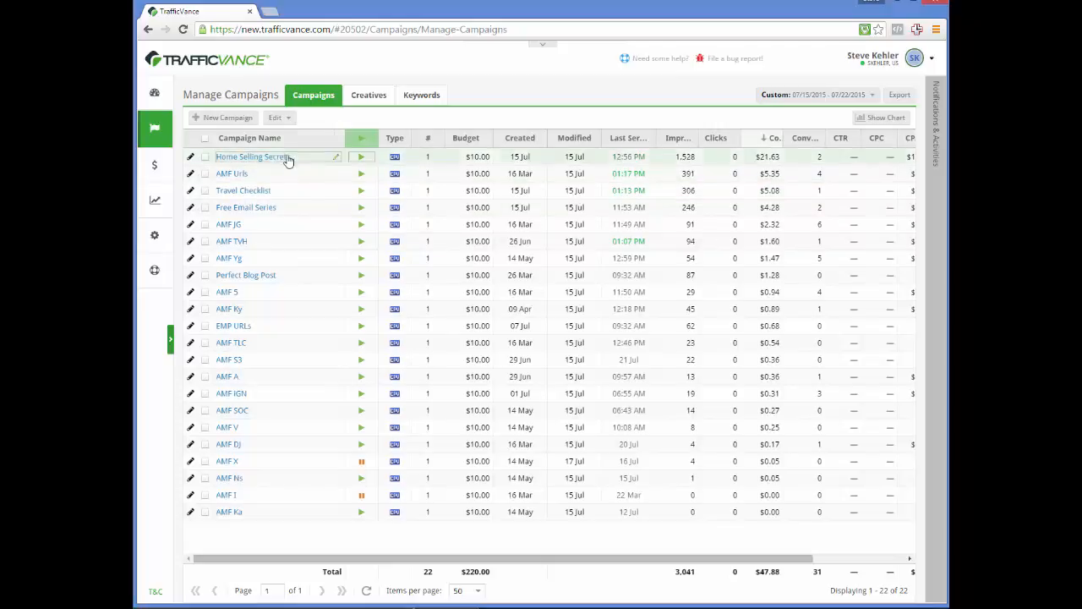
{"action": "mouse_move", "coordinate": [155, 137]}
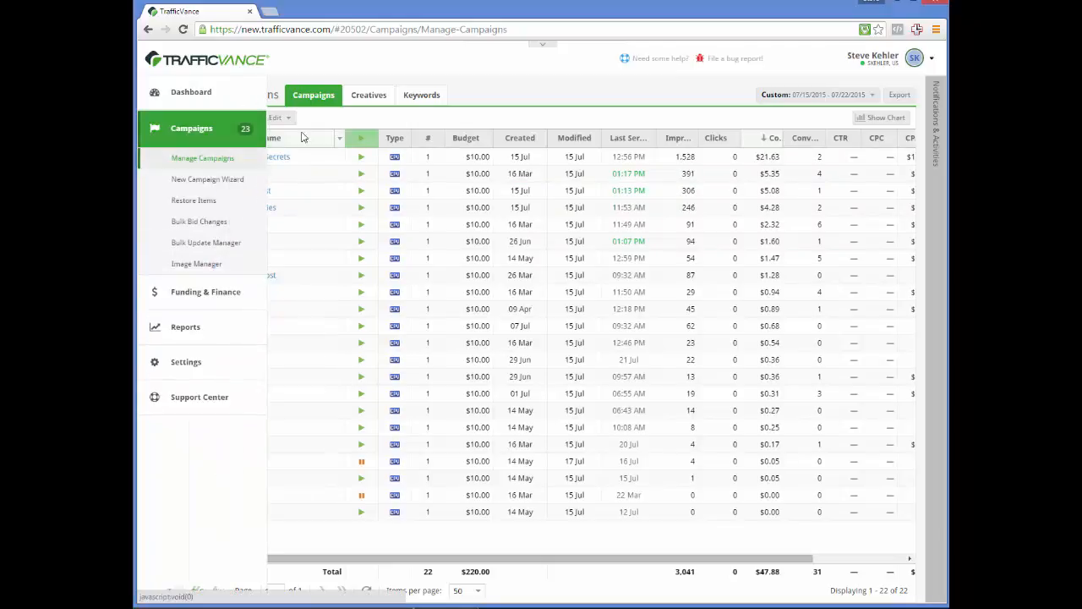
Step: Open the Home Selling Secrets campaign's creative and review its keywords' bids, average ranks, impressions, costs, conversions and CPA
{"action": "left_click", "coordinate": [253, 157]}
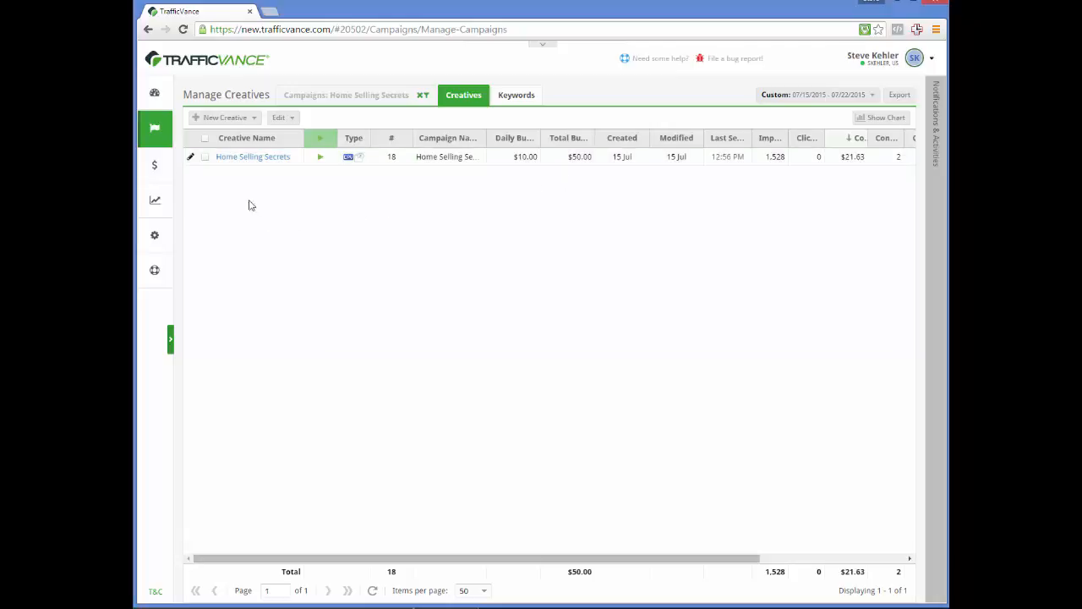
{"action": "left_click", "coordinate": [242, 159]}
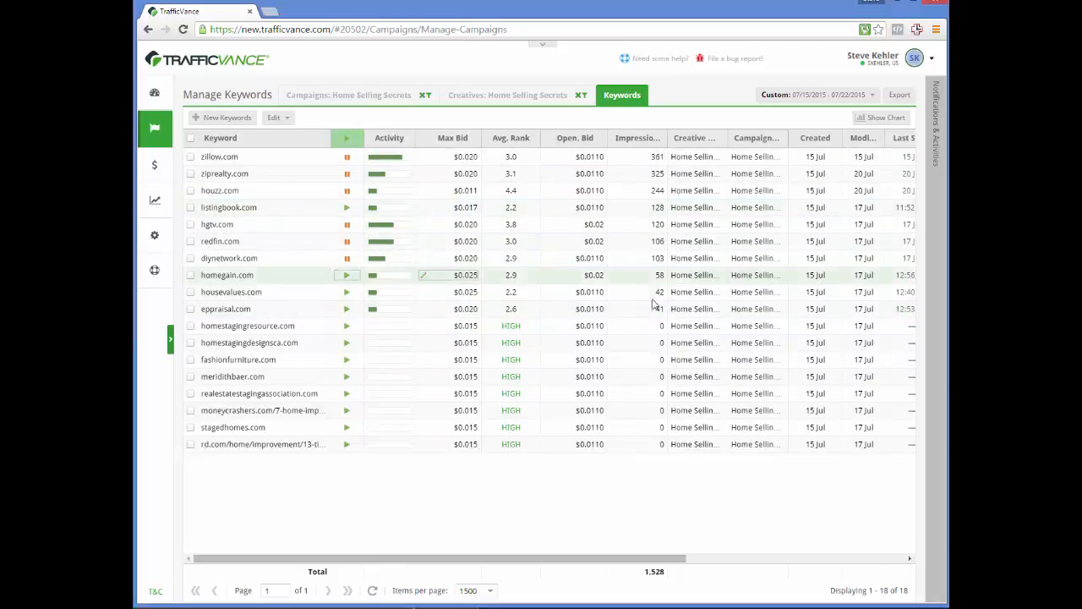
{"action": "left_click_drag", "start_coordinate": [639, 561], "coordinate": [756, 575]}
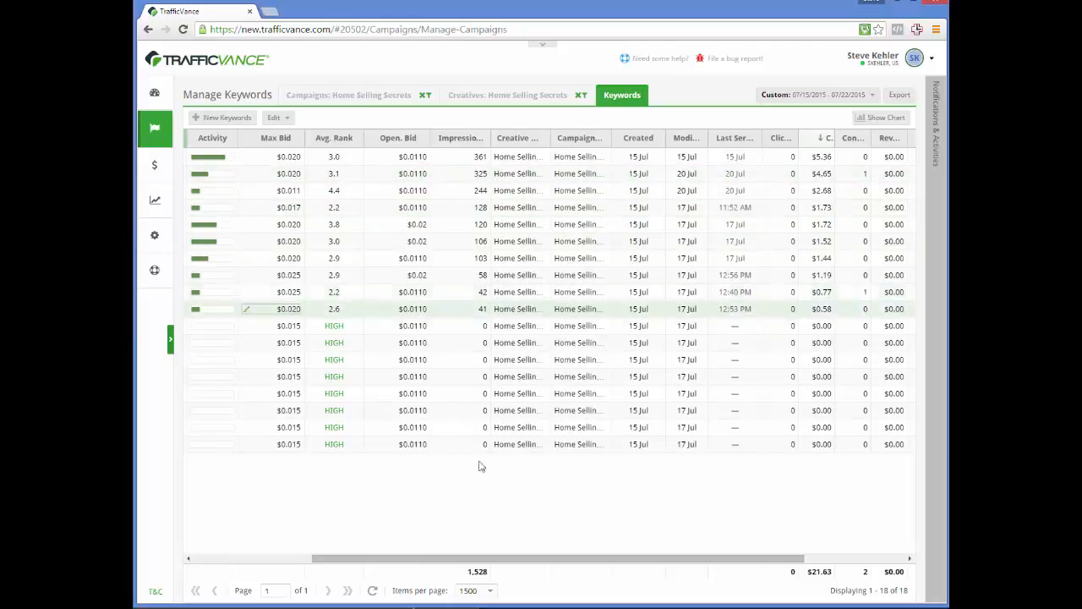
{"action": "left_click_drag", "start_coordinate": [452, 560], "coordinate": [334, 560]}
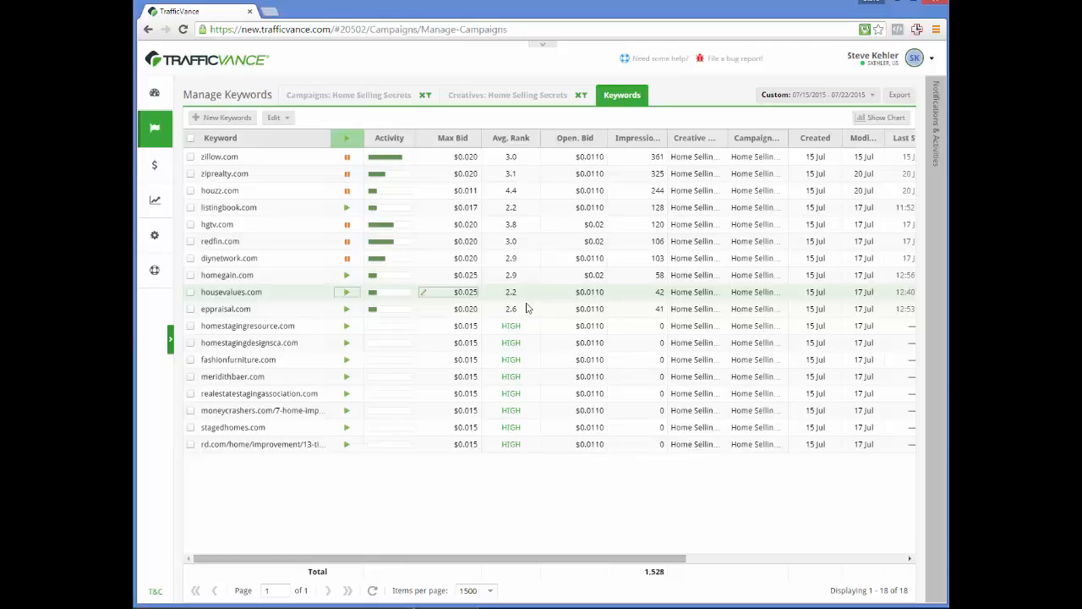
{"action": "left_click_drag", "start_coordinate": [646, 559], "coordinate": [858, 562]}
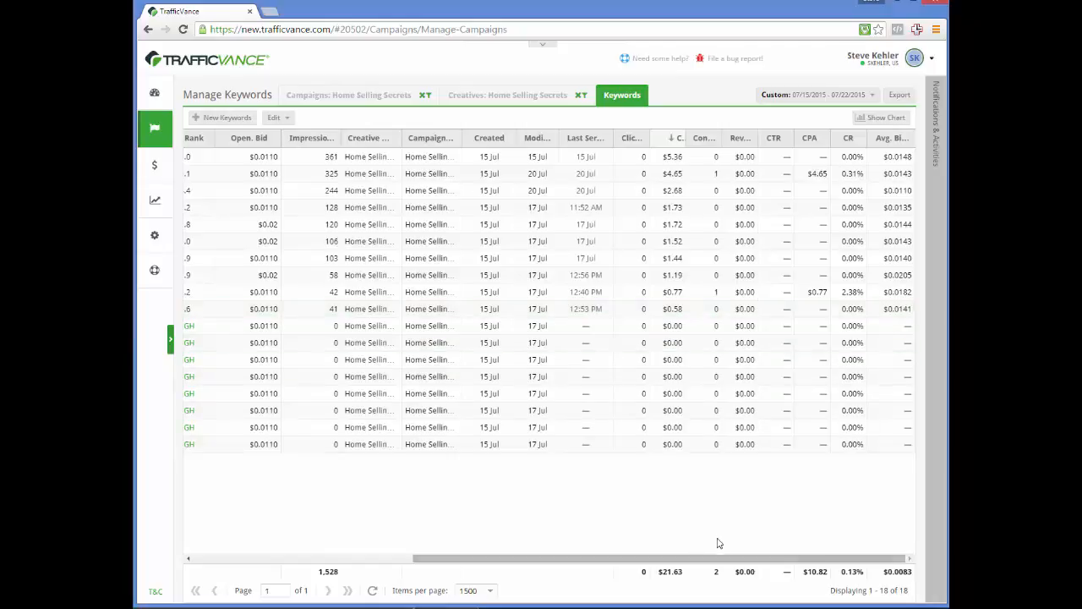
{"action": "left_click_drag", "start_coordinate": [706, 562], "coordinate": [565, 564]}
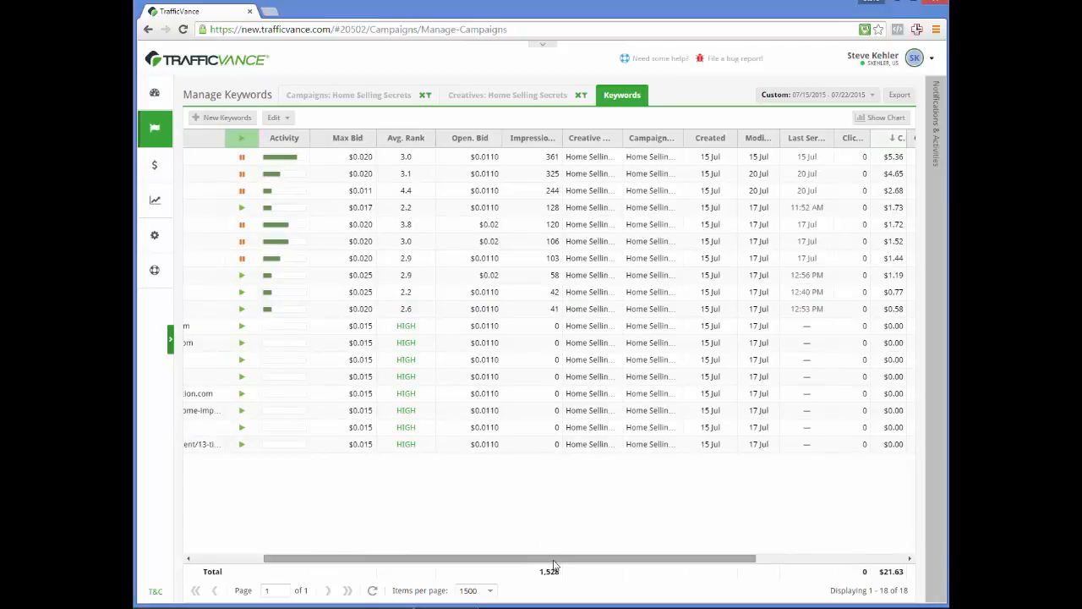
{"action": "left_click_drag", "start_coordinate": [559, 566], "coordinate": [740, 565]}
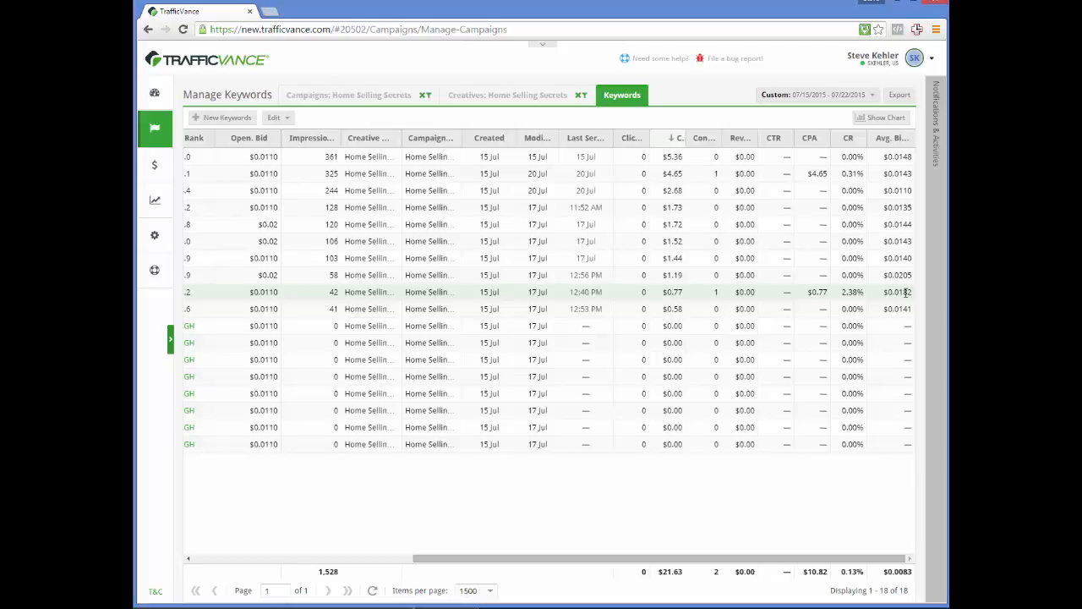
{"action": "left_click", "coordinate": [214, 560]}
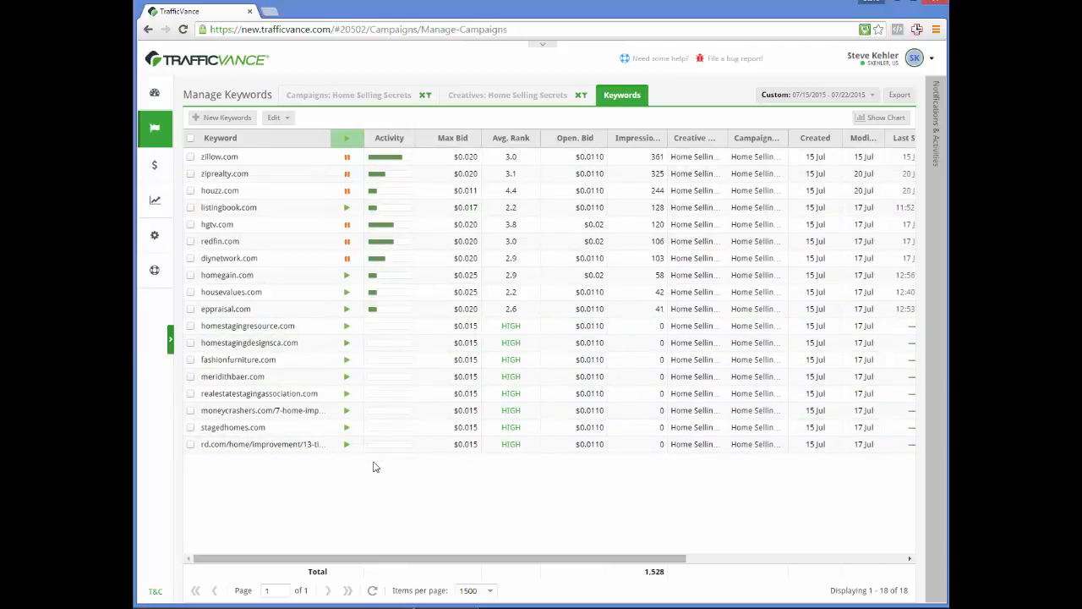
Step: Clear the creative and campaign filters, and open the keywords of the Traveling Checklist creative in the Travel Checklist campaign
{"action": "left_click", "coordinate": [580, 95]}
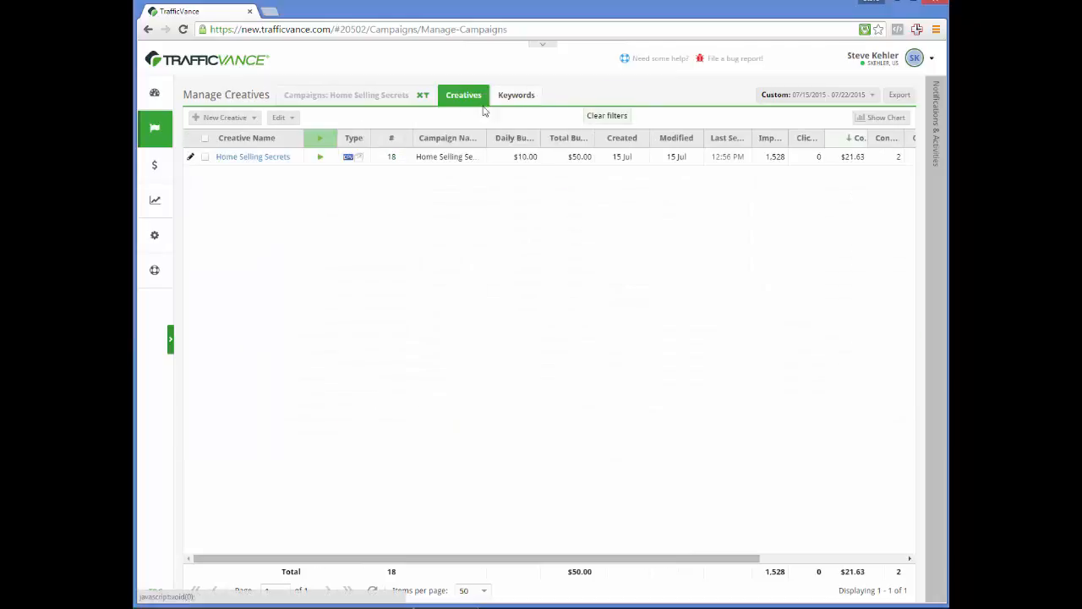
{"action": "left_click", "coordinate": [423, 96]}
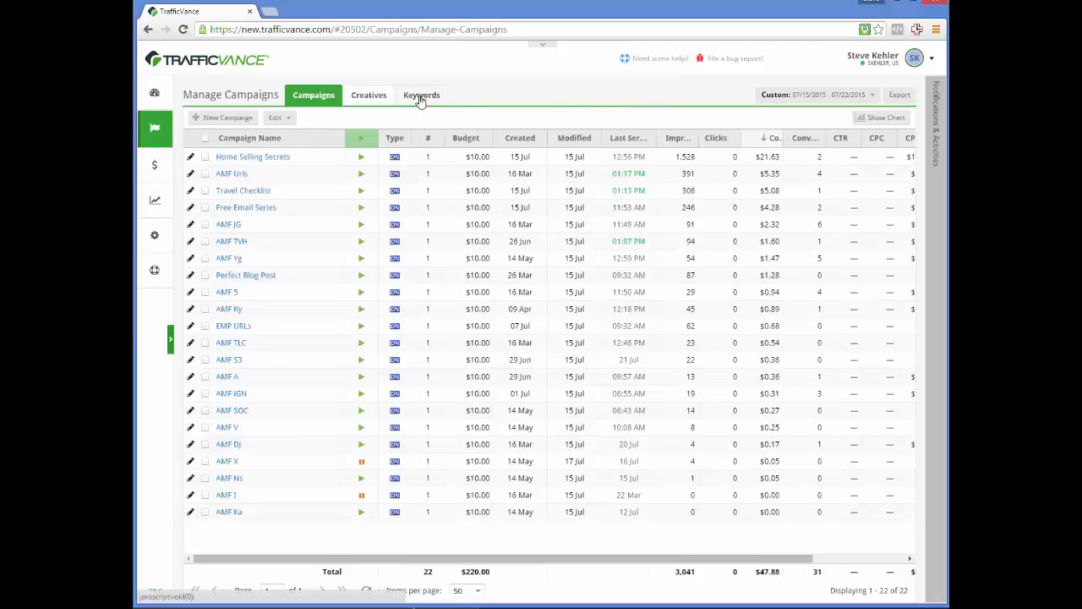
{"action": "left_click", "coordinate": [230, 191]}
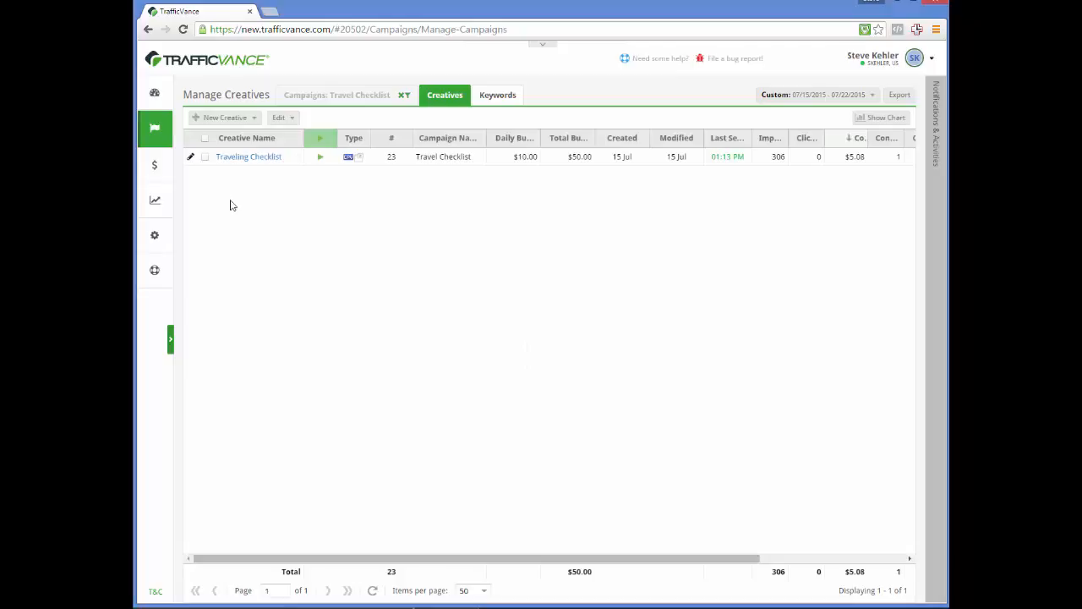
{"action": "left_click", "coordinate": [248, 157]}
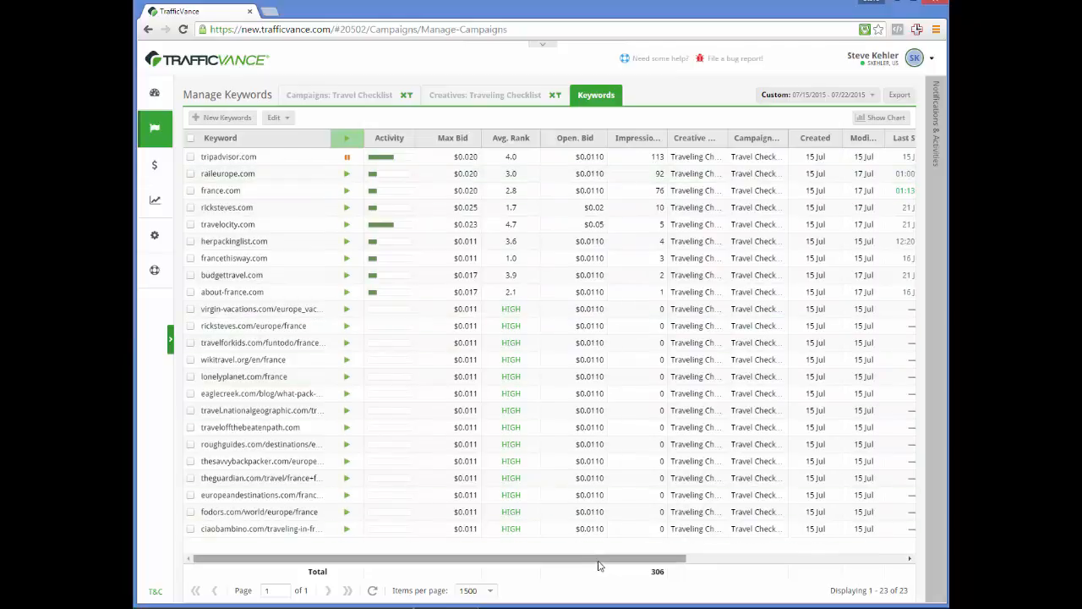
Step: Select the ricksteves.com keyword and review its cost, conversions, impressions and average rank
{"action": "left_click_drag", "start_coordinate": [600, 559], "coordinate": [697, 578]}
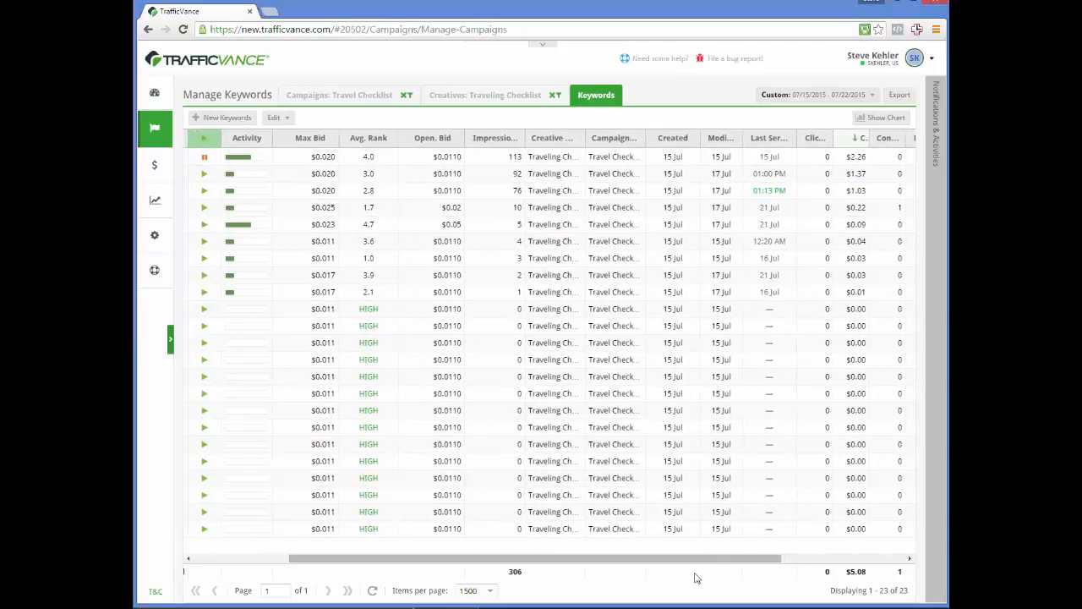
{"action": "left_click", "coordinate": [759, 208]}
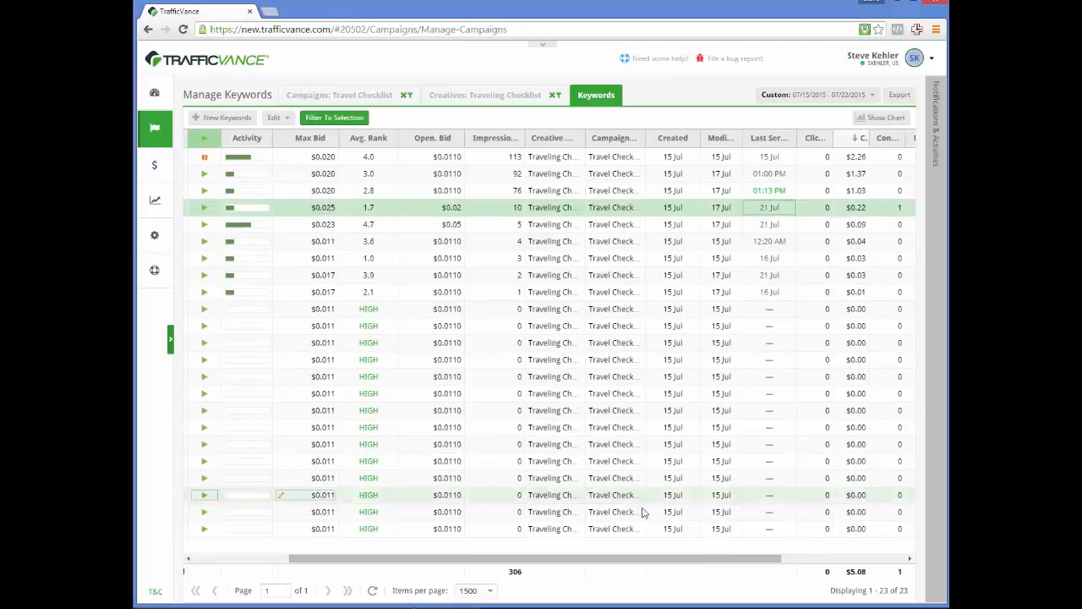
{"action": "left_click_drag", "start_coordinate": [646, 559], "coordinate": [519, 548]}
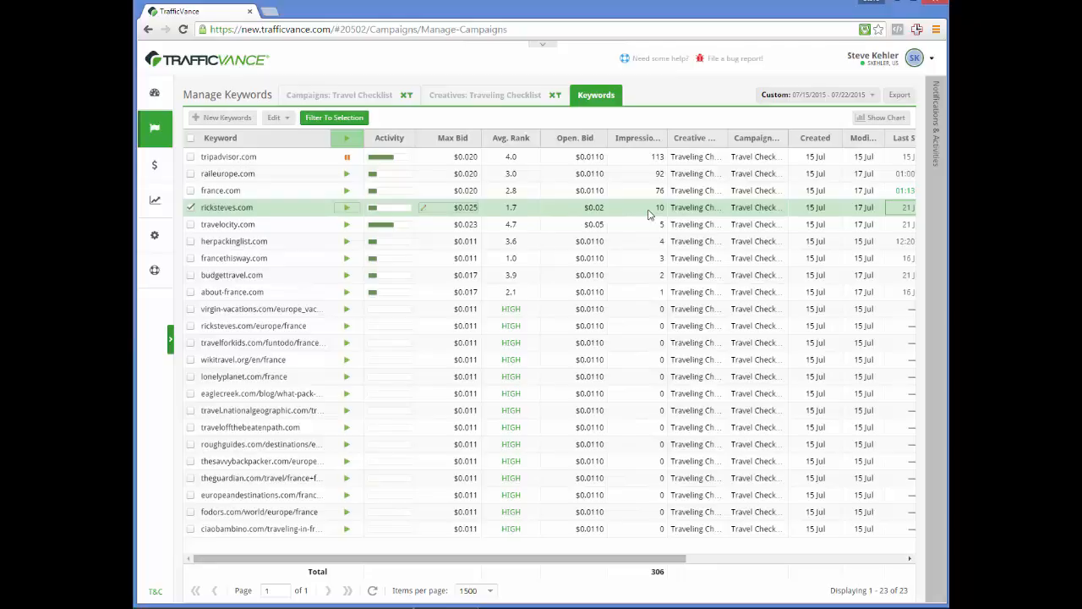
{"action": "left_click", "coordinate": [520, 211]}
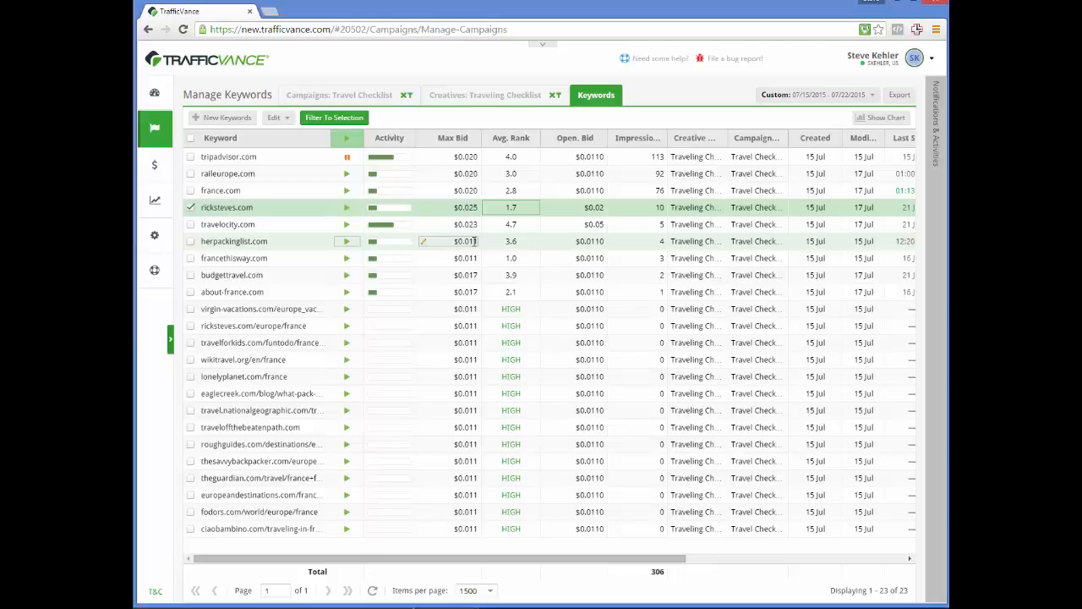
Step: Clear the Traveling Checklist creative and campaign filters, and open the keywords of the Free Email Series creative
{"action": "left_click", "coordinate": [555, 95]}
{"action": "left_click", "coordinate": [403, 97]}
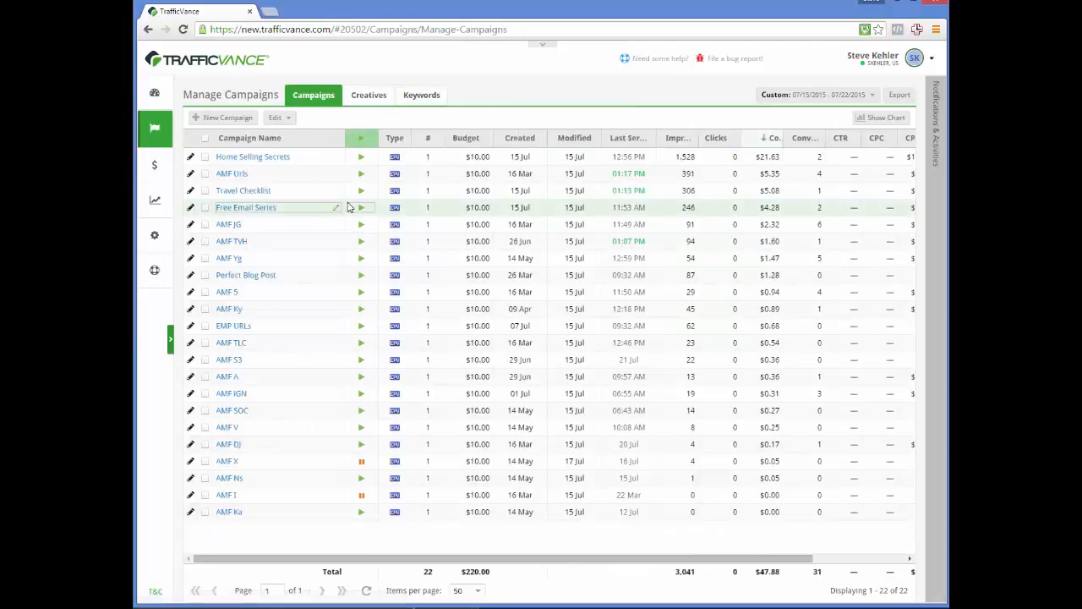
{"action": "left_click", "coordinate": [267, 213]}
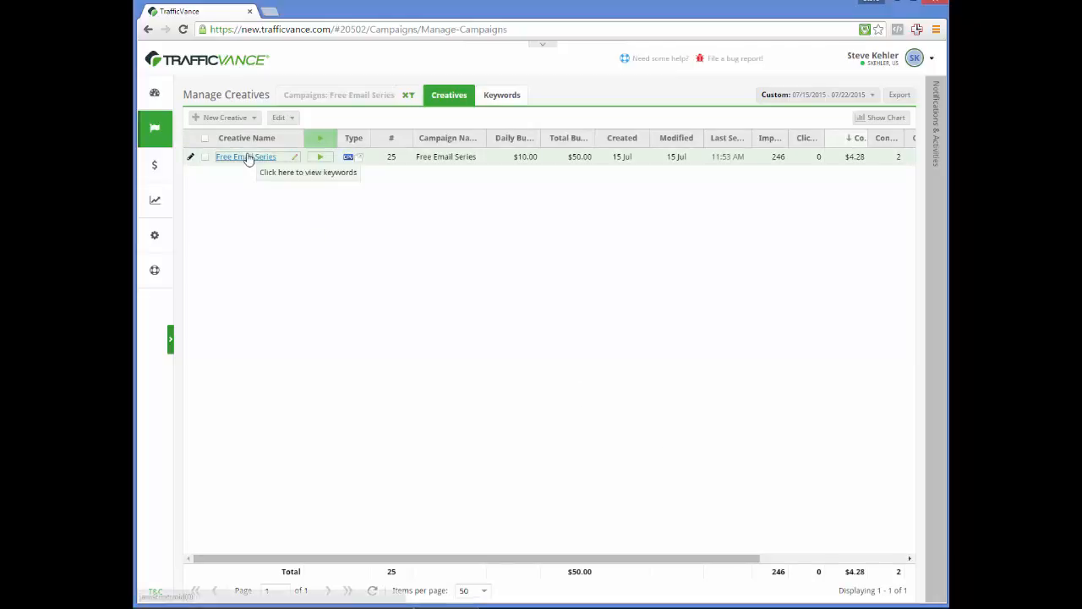
{"action": "left_click", "coordinate": [247, 157]}
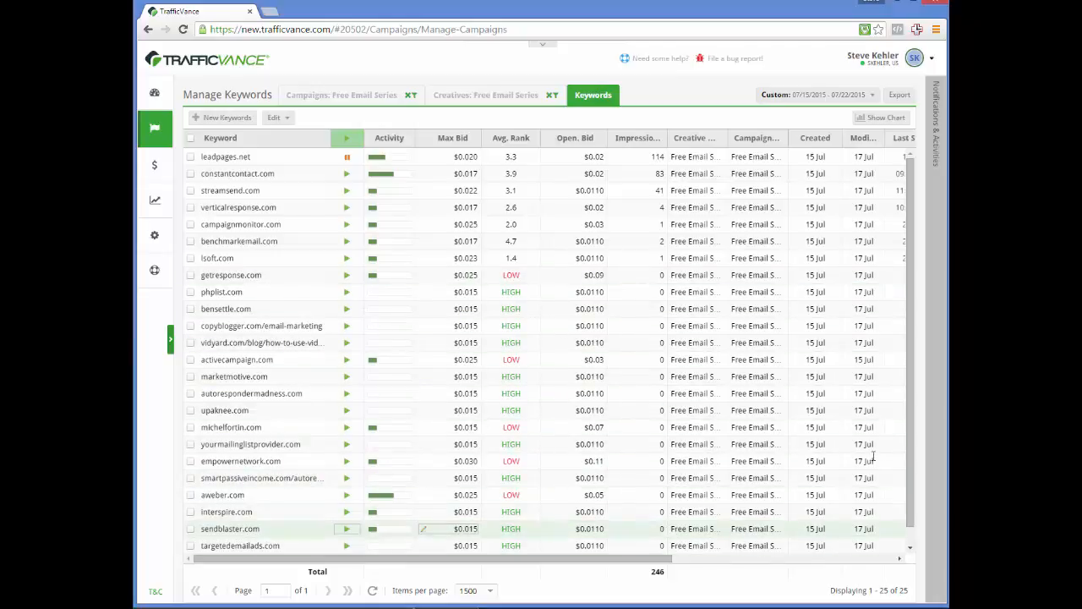
Step: Review the Free Email Series keywords' bids, ranks, costs, conversions and CPA, selecting the streamsend.com keyword for a closer look
{"action": "left_click", "coordinate": [909, 530]}
{"action": "left_click_drag", "start_coordinate": [910, 536], "coordinate": [924, 479]}
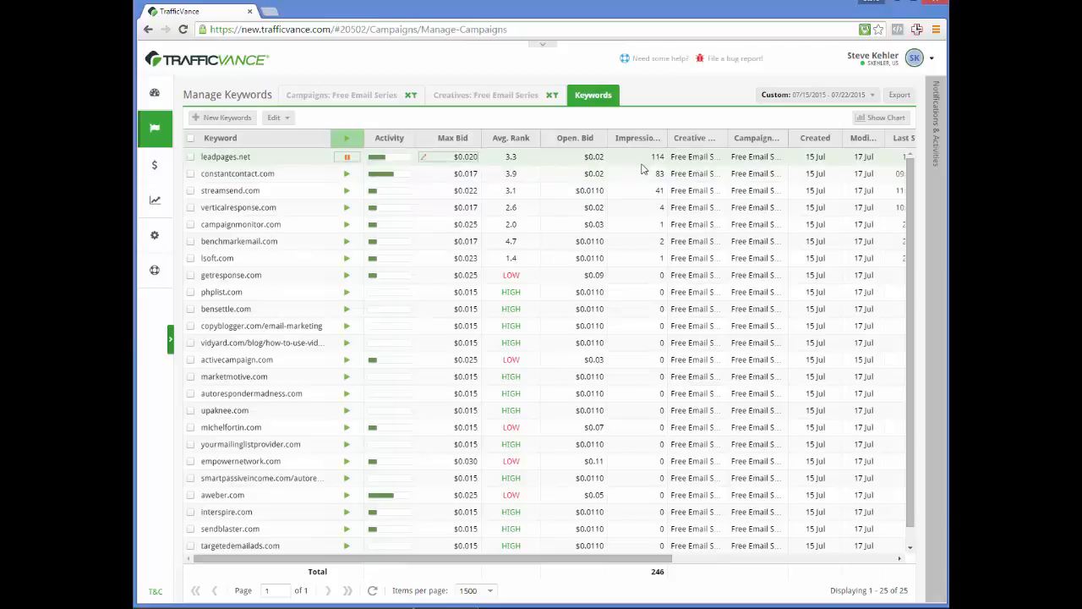
{"action": "left_click_drag", "start_coordinate": [657, 568], "coordinate": [830, 604]}
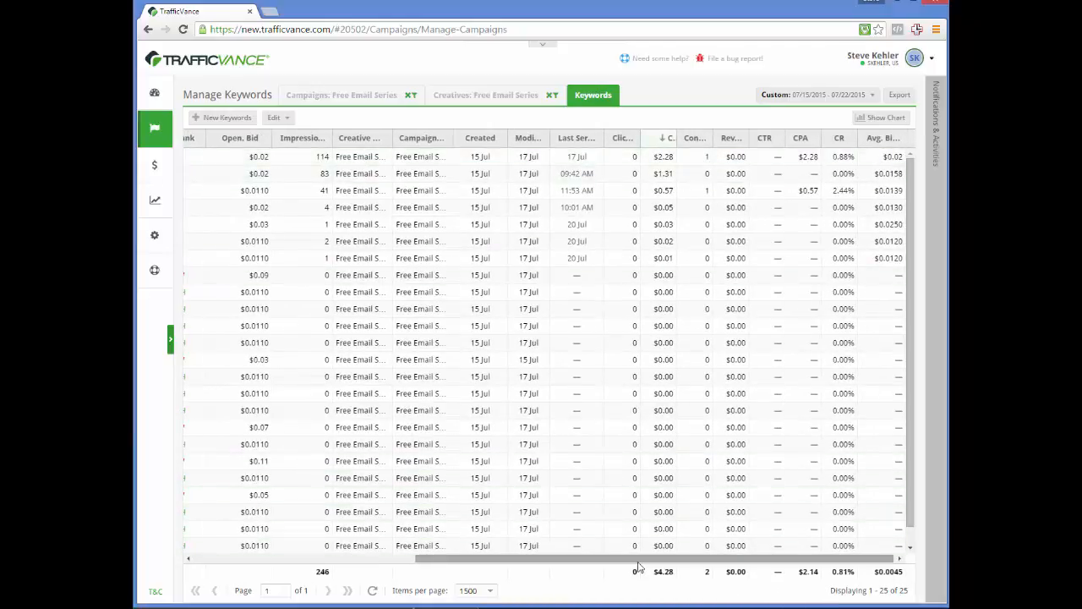
{"action": "left_click", "coordinate": [705, 190]}
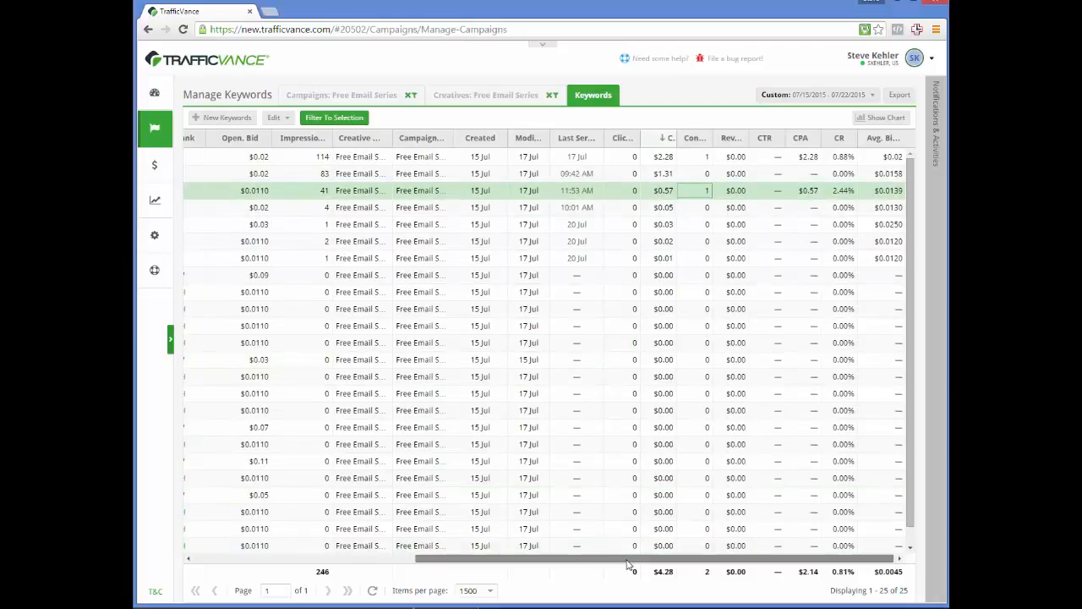
{"action": "left_click_drag", "start_coordinate": [608, 559], "coordinate": [377, 550]}
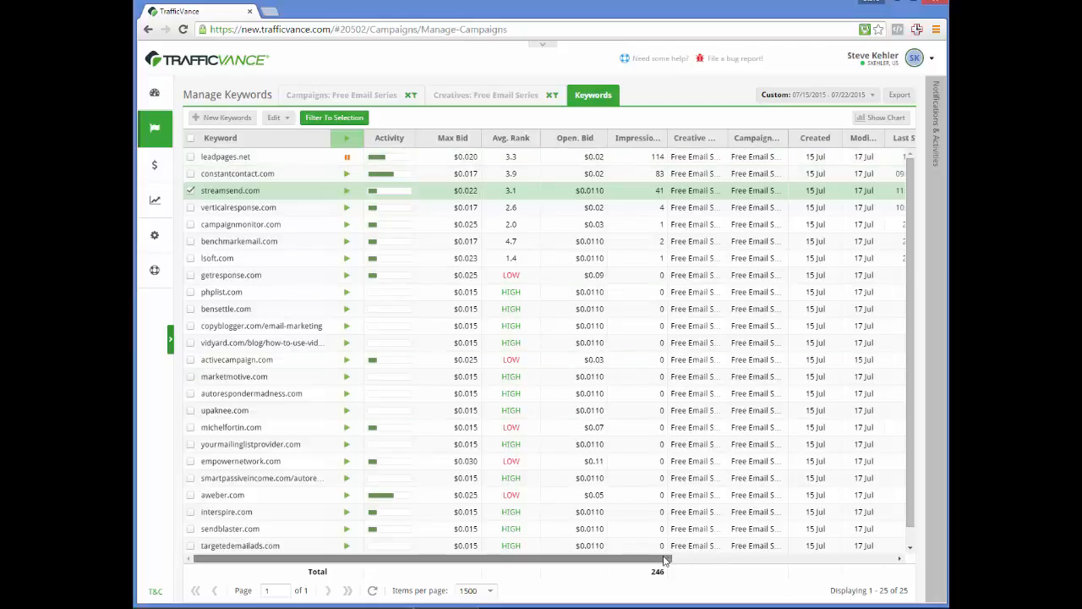
{"action": "left_click_drag", "start_coordinate": [668, 559], "coordinate": [931, 590]}
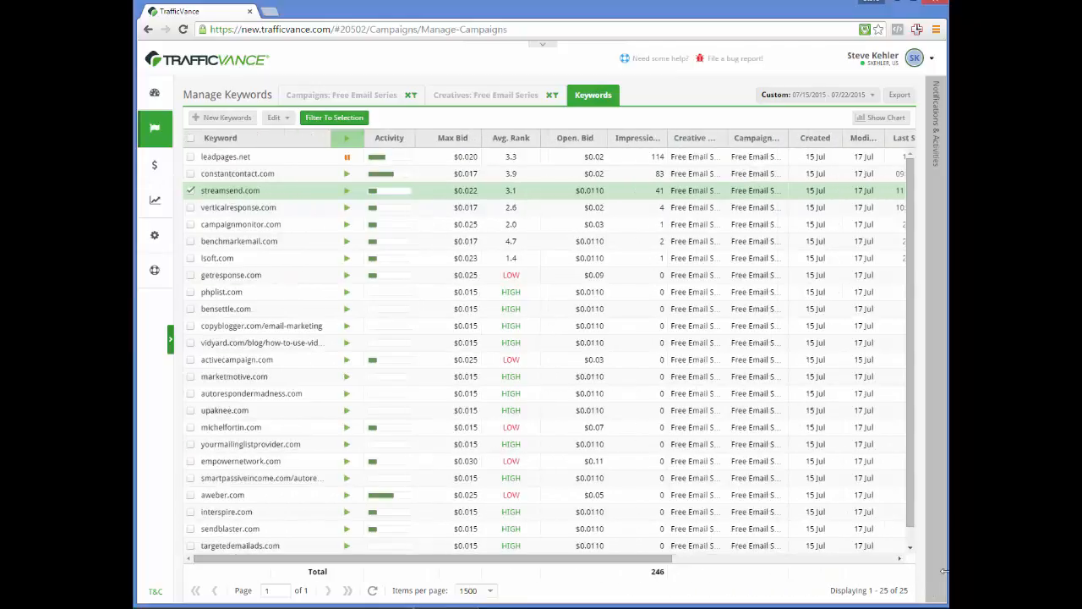
{"action": "left_click", "coordinate": [874, 559]}
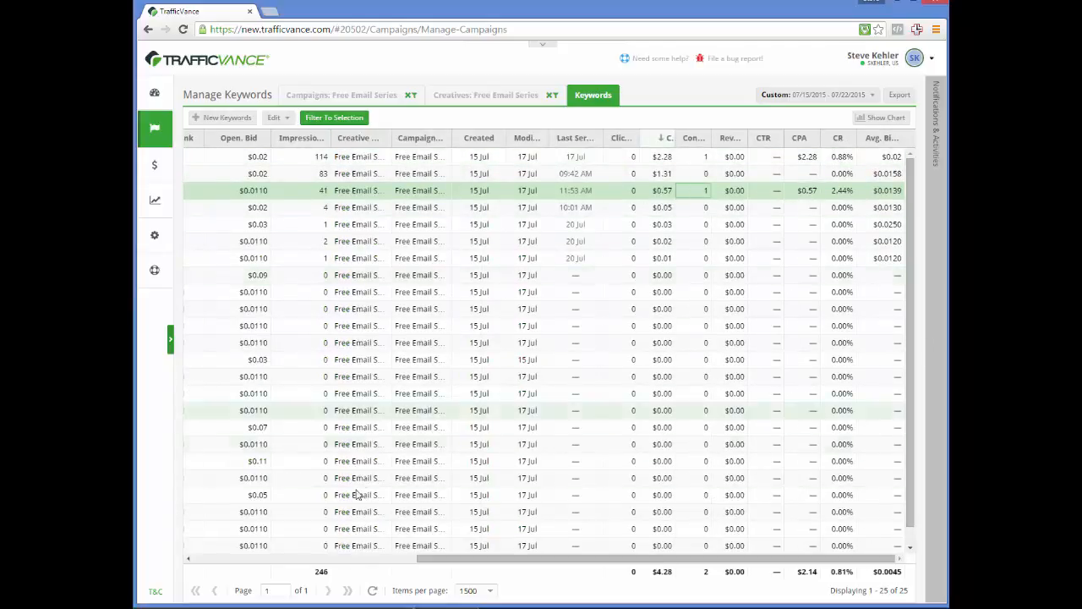
{"action": "left_click", "coordinate": [211, 560]}
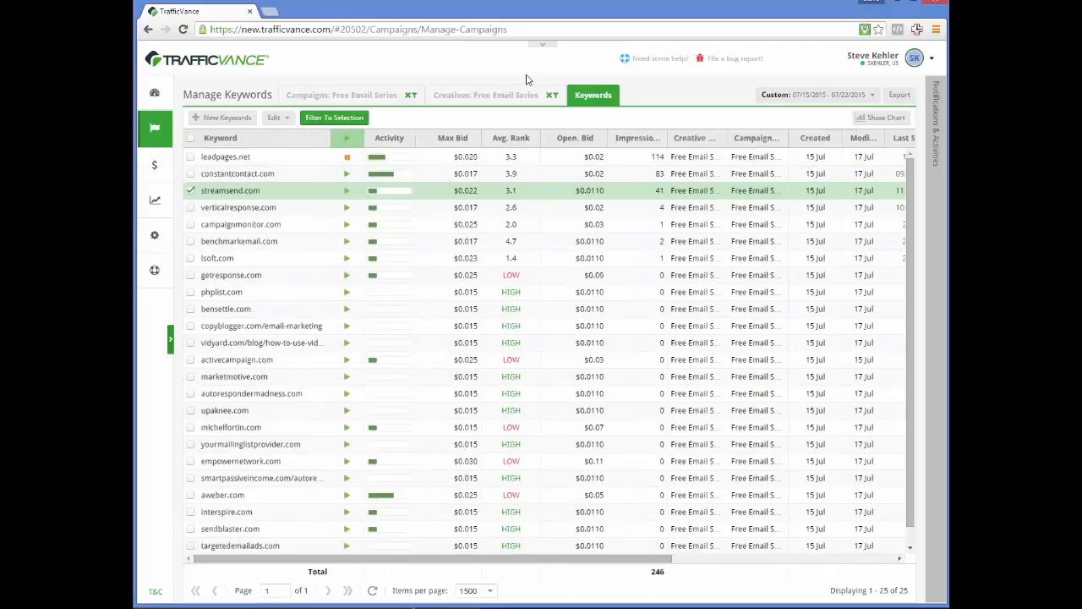
Step: Clear the Free Email Series creative and campaign filters, and open the main report
{"action": "left_click", "coordinate": [550, 97]}
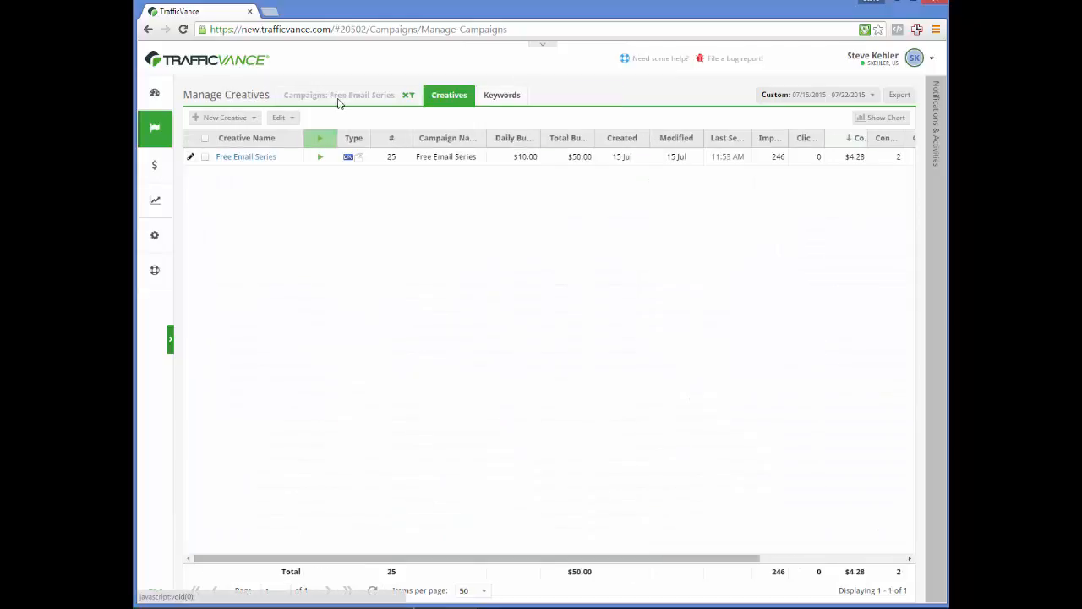
{"action": "left_click", "coordinate": [406, 96]}
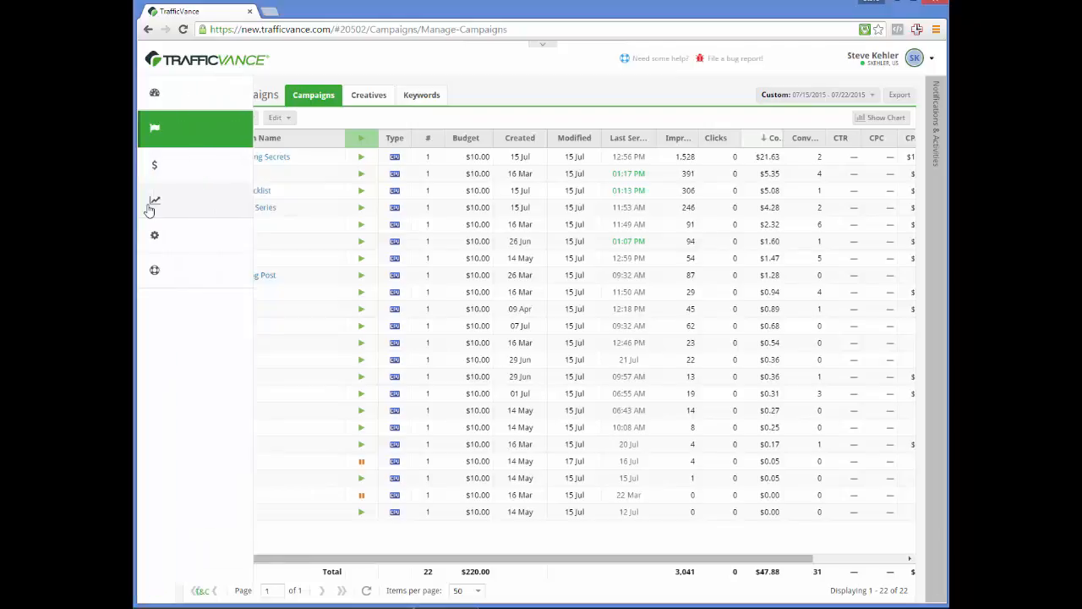
{"action": "left_click", "coordinate": [174, 207]}
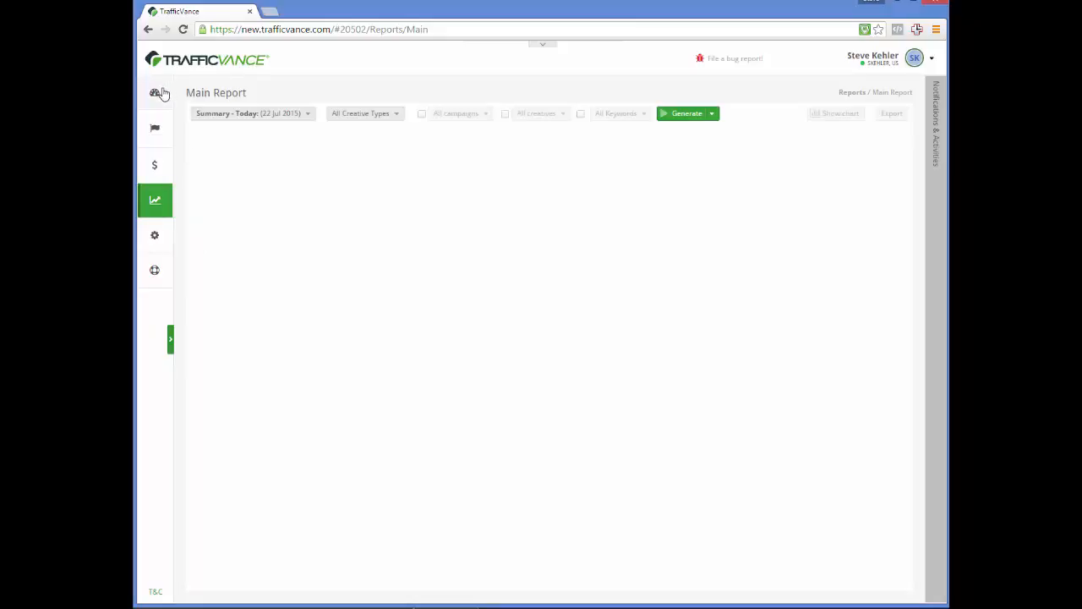
Step: Set the report's time period to a custom range from 07/15/2015 to 07/22/2015
{"action": "mouse_move", "coordinate": [159, 92]}
{"action": "left_click", "coordinate": [298, 116]}
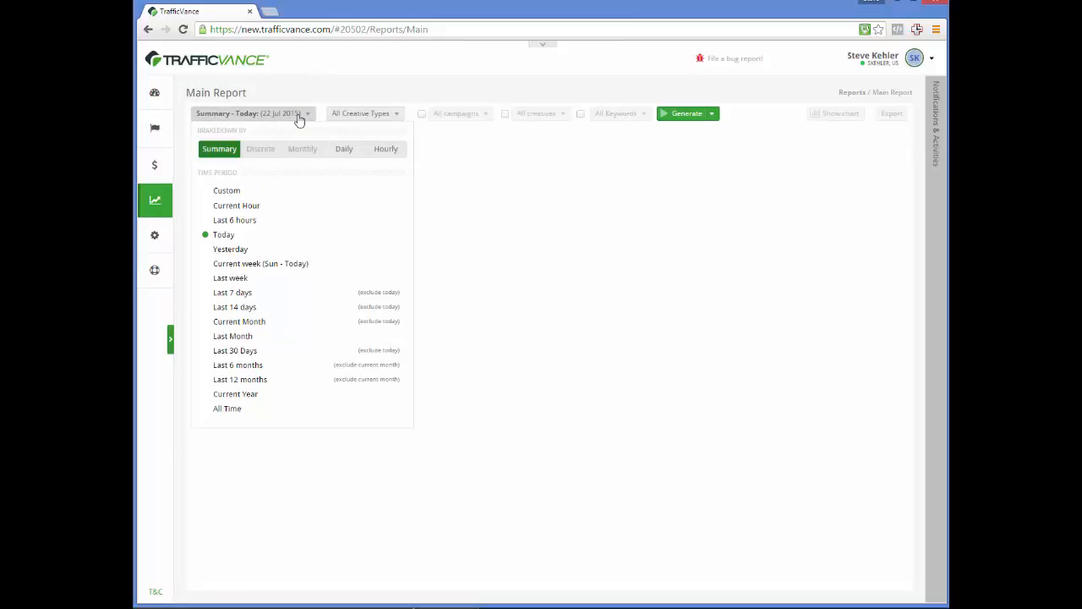
{"action": "left_click", "coordinate": [235, 191]}
{"action": "left_click", "coordinate": [309, 191]}
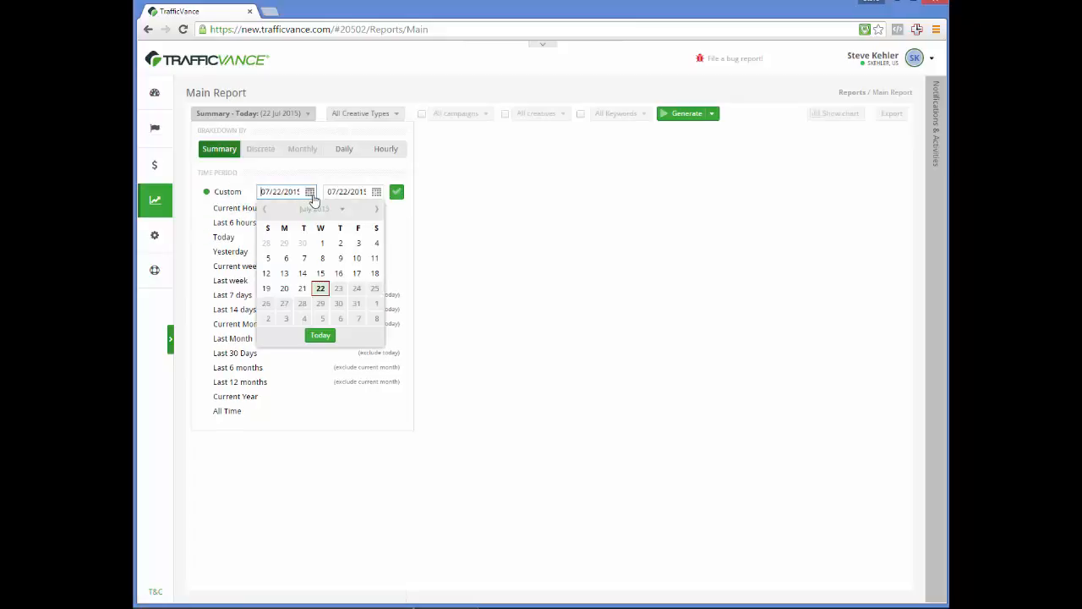
{"action": "left_click", "coordinate": [320, 273]}
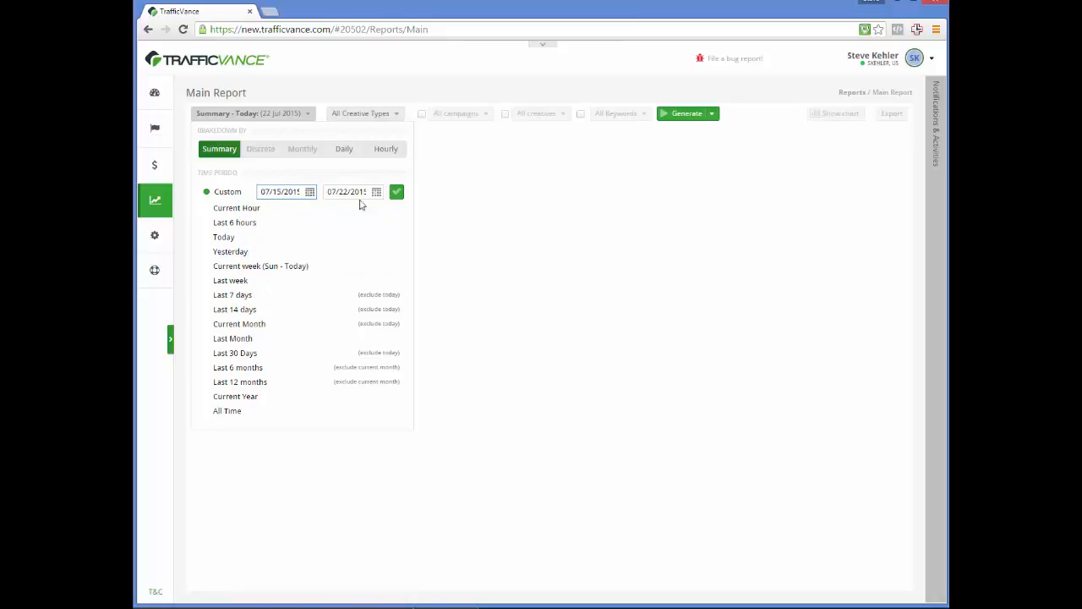
{"action": "left_click", "coordinate": [397, 194]}
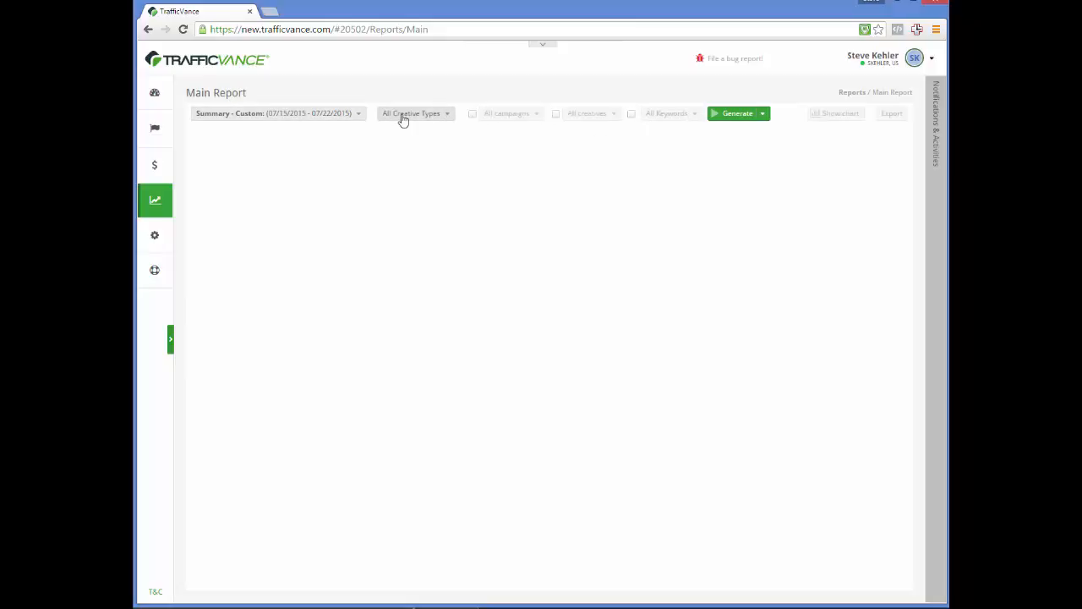
Step: Set the report's creative type to Display and limit its campaigns to Home Selling Secrets
{"action": "left_click", "coordinate": [433, 119]}
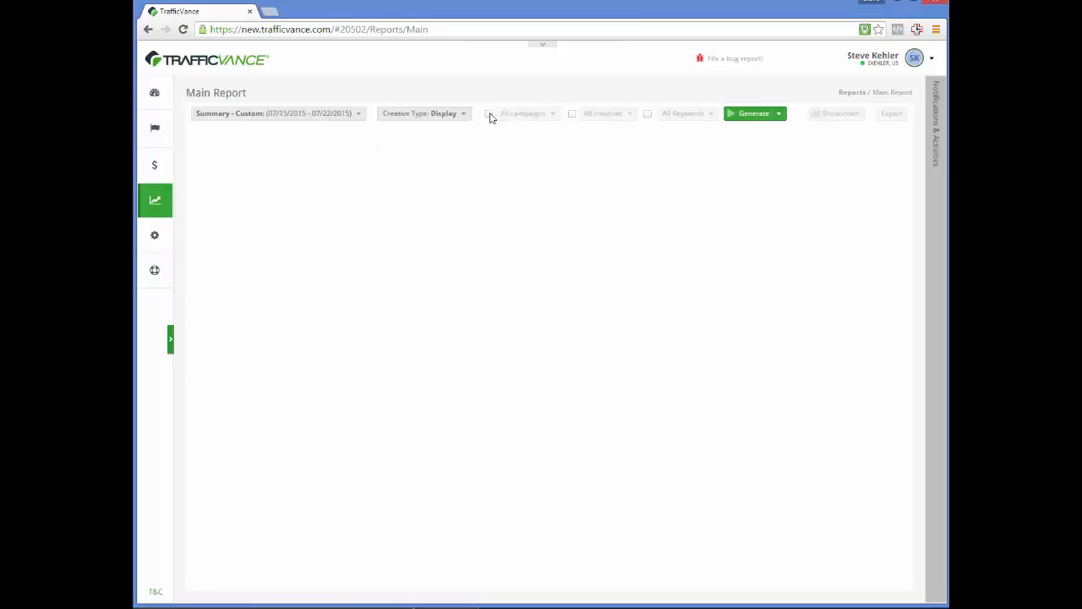
{"action": "left_click", "coordinate": [489, 113]}
{"action": "left_click", "coordinate": [519, 115]}
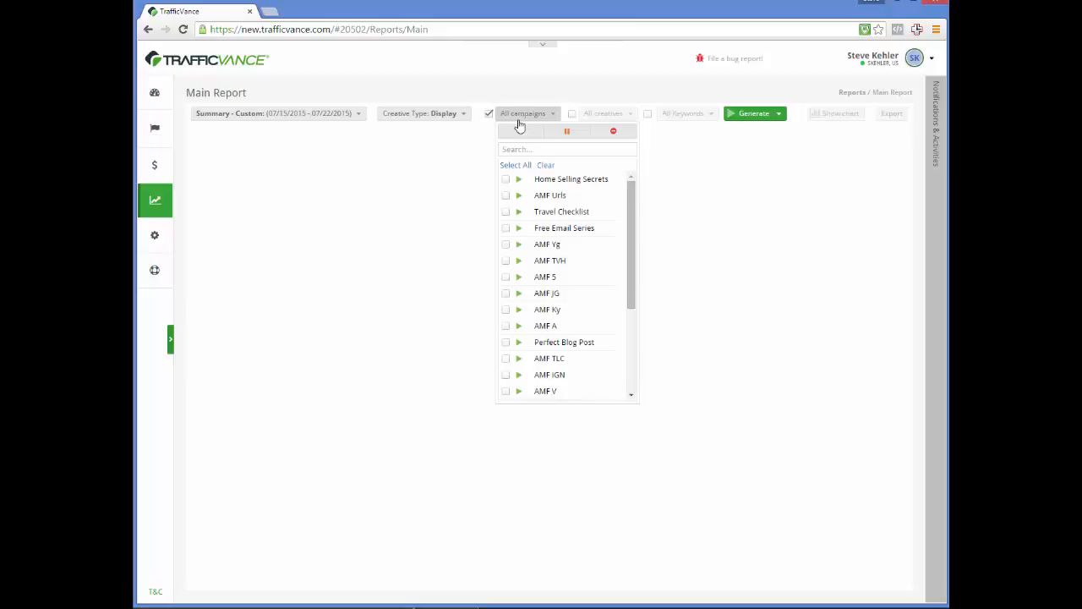
{"action": "left_click", "coordinate": [505, 181]}
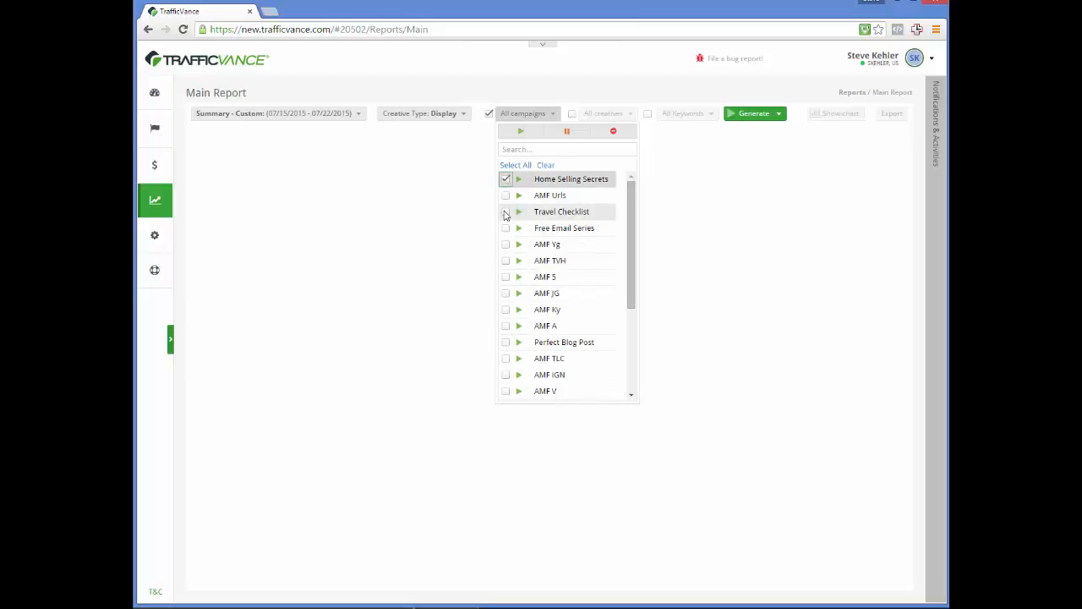
{"action": "left_click", "coordinate": [656, 153]}
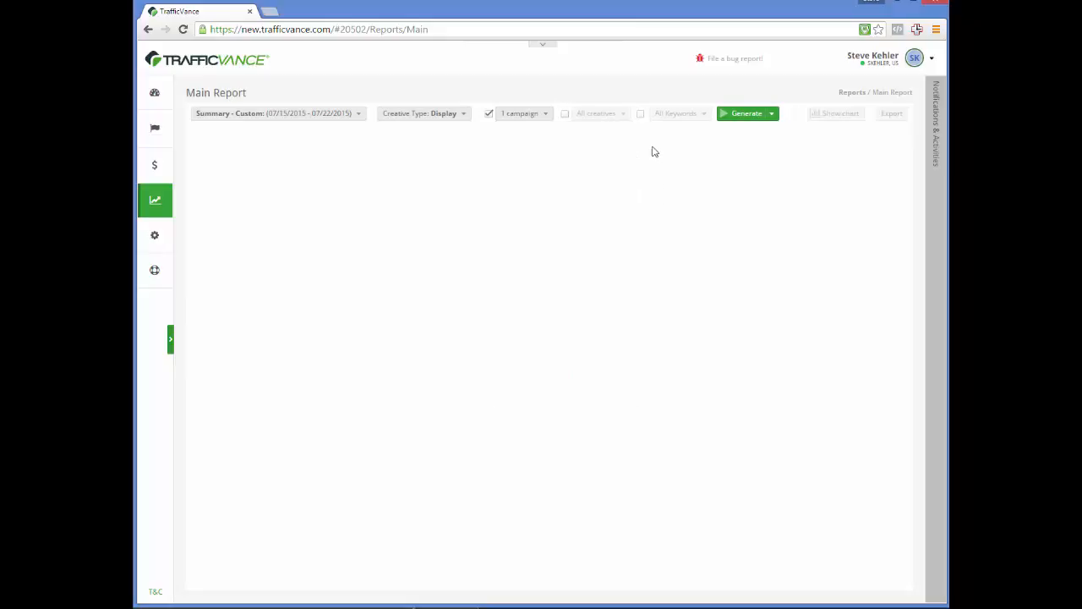
Step: Include all creatives and all keywords in the report and generate it
{"action": "left_click", "coordinate": [565, 114]}
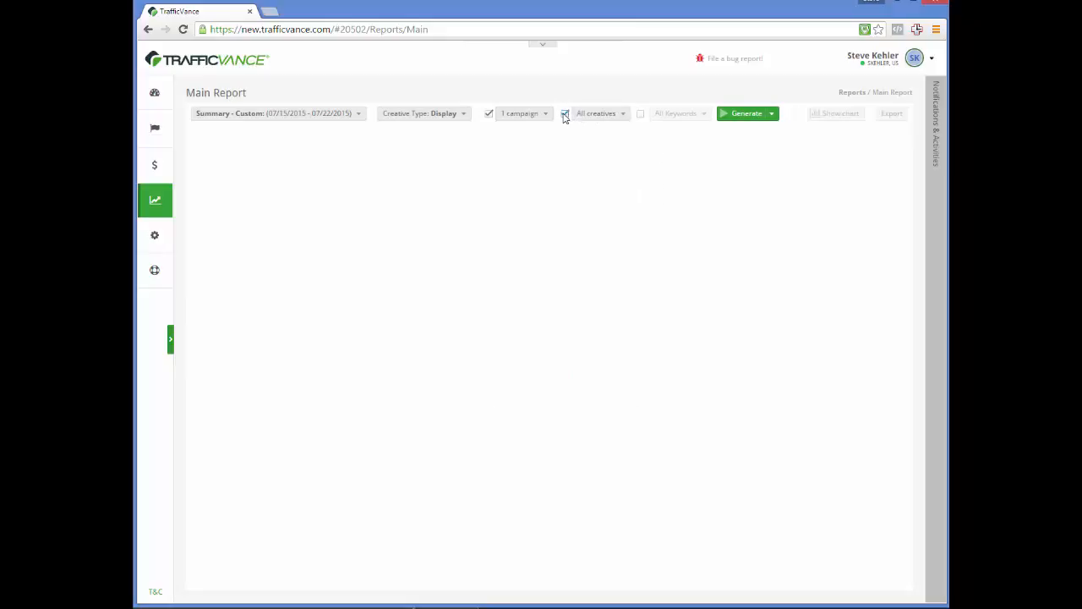
{"action": "left_click", "coordinate": [640, 114]}
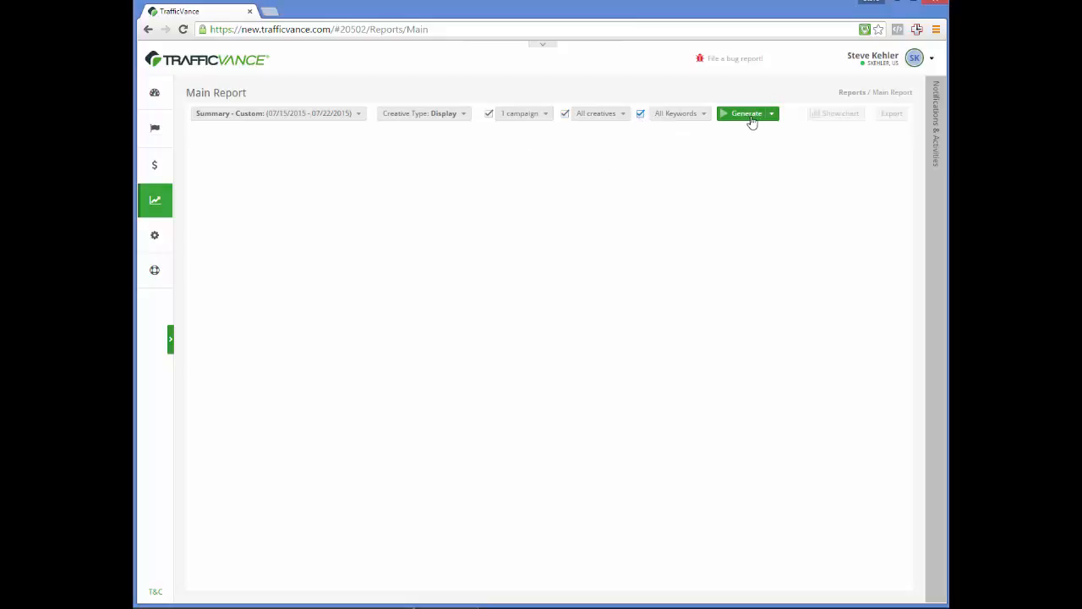
{"action": "left_click", "coordinate": [748, 114]}
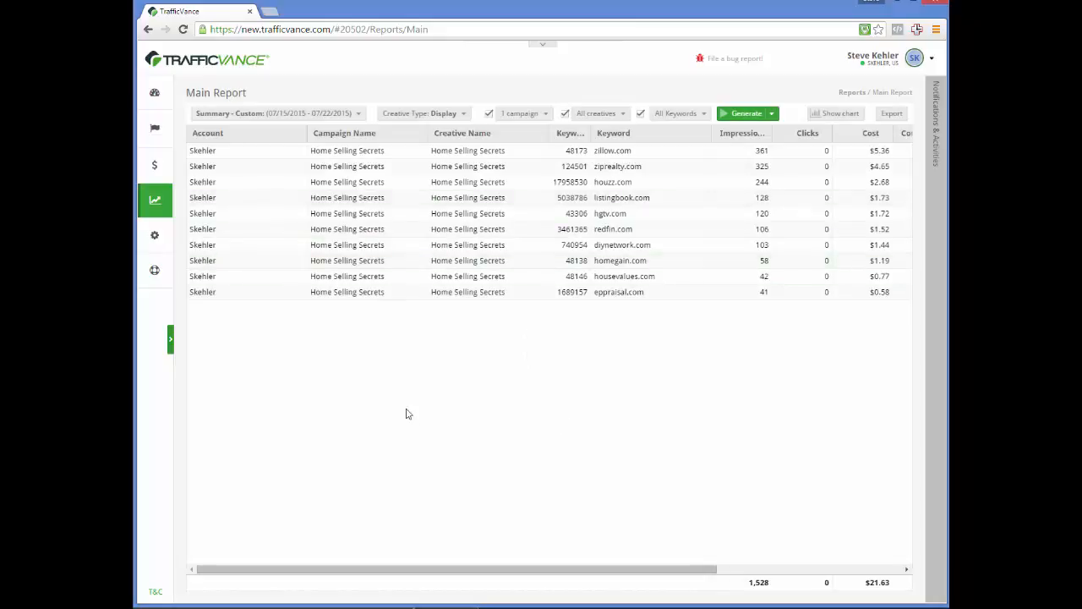
Step: Narrow the report's account, campaign, creative, keyword and clicks columns, and review each keyword's CPM, CPA and CR
{"action": "left_click_drag", "start_coordinate": [307, 133], "coordinate": [240, 133]}
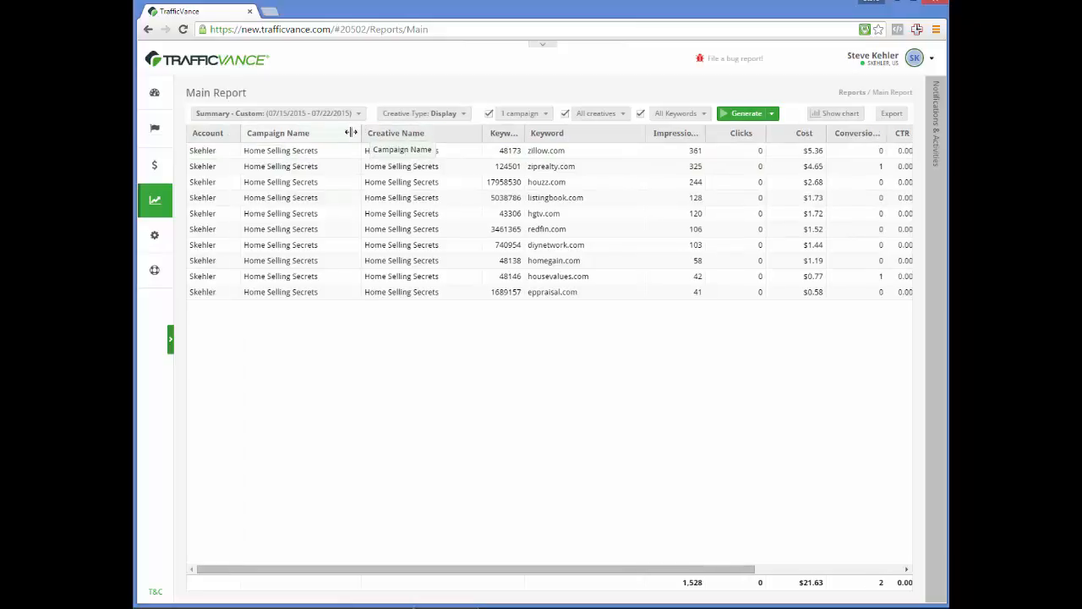
{"action": "left_click_drag", "start_coordinate": [351, 133], "coordinate": [324, 131]}
{"action": "mouse_move", "coordinate": [449, 133]}
{"action": "left_mouse_down"}
{"action": "mouse_move", "coordinate": [412, 136]}
{"action": "mouse_move", "coordinate": [464, 134]}
{"action": "mouse_move", "coordinate": [447, 134]}
{"action": "left_mouse_up"}
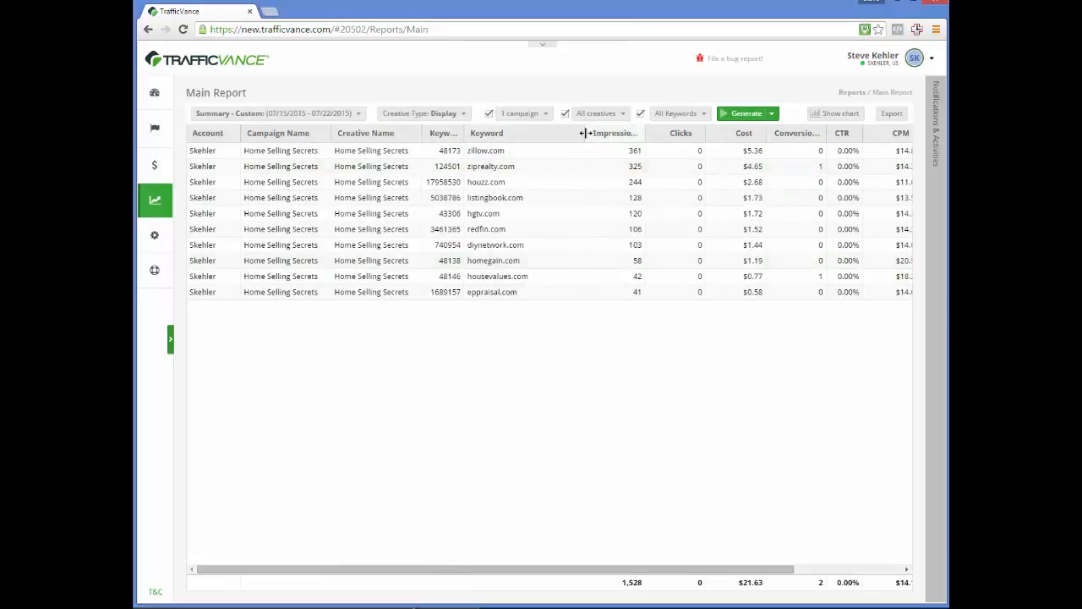
{"action": "left_click_drag", "start_coordinate": [584, 133], "coordinate": [555, 133]}
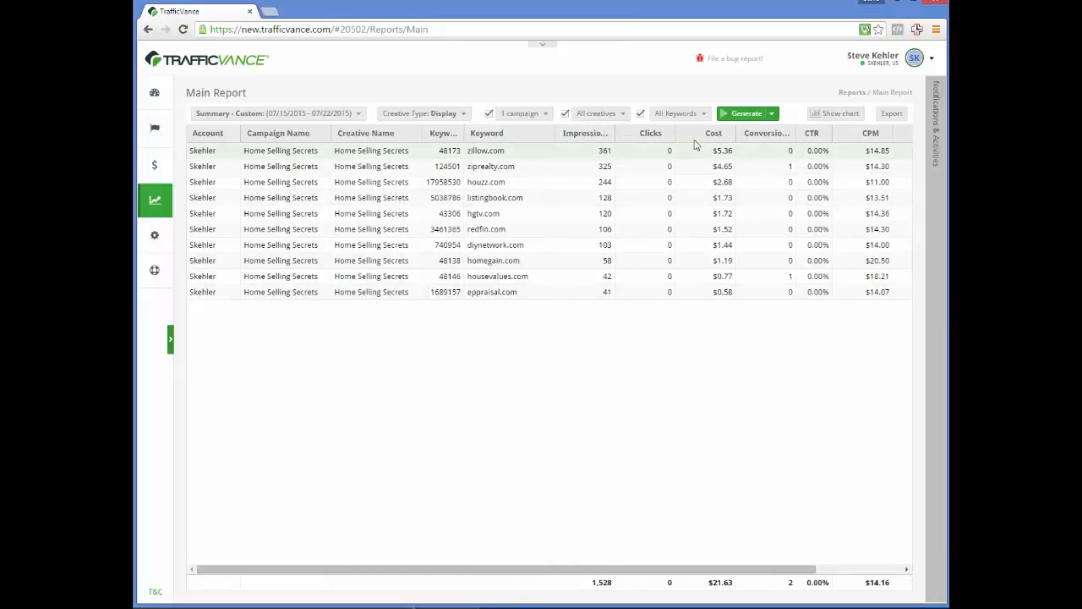
{"action": "left_click_drag", "start_coordinate": [670, 134], "coordinate": [626, 135]}
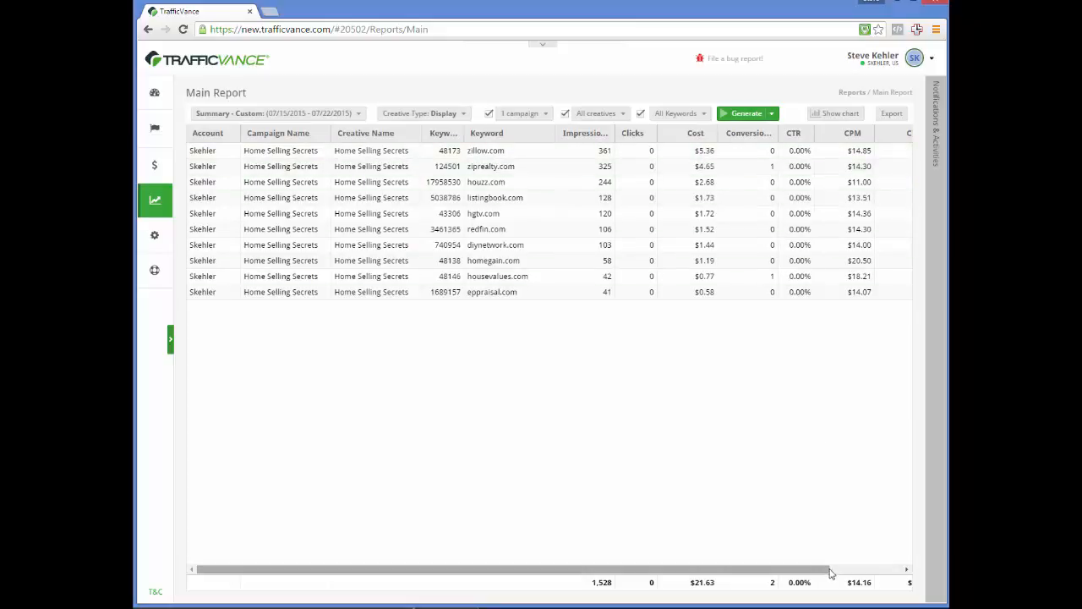
{"action": "left_click_drag", "start_coordinate": [831, 573], "coordinate": [903, 575]}
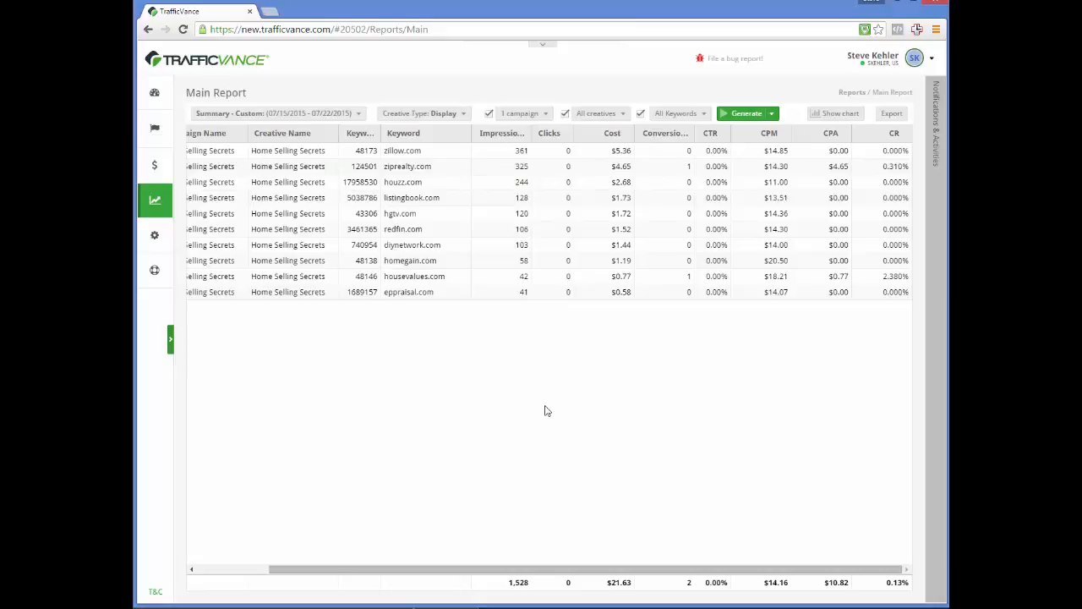
Step: Add the Travel Checklist and Free Email Series campaigns to the report and regenerate it
{"action": "left_click", "coordinate": [154, 128]}
{"action": "left_click", "coordinate": [524, 115]}
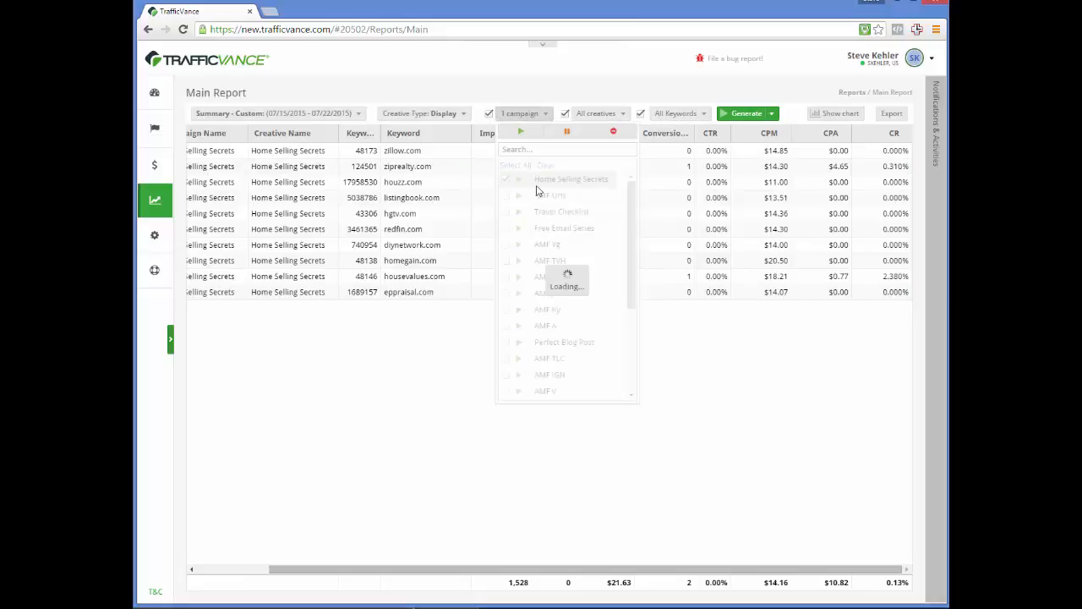
{"action": "left_click", "coordinate": [506, 211]}
{"action": "left_click", "coordinate": [506, 228]}
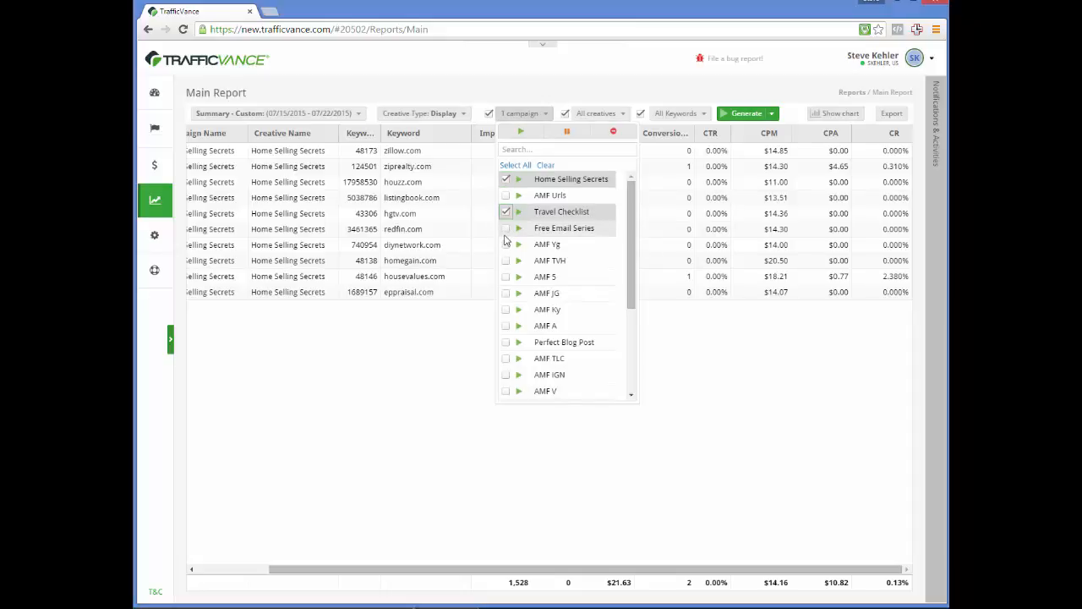
{"action": "left_click", "coordinate": [688, 97]}
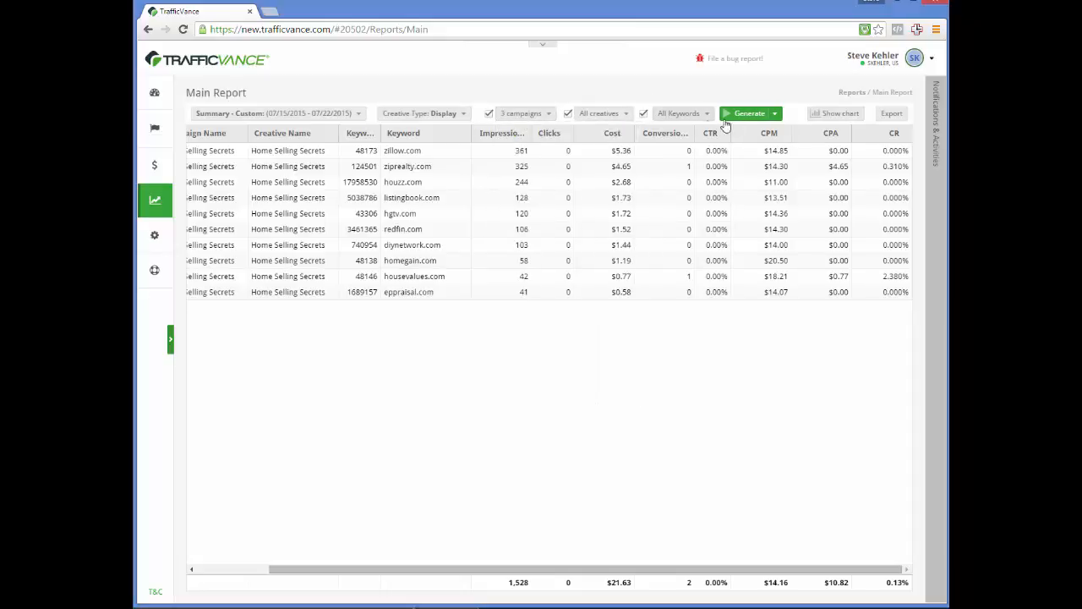
{"action": "left_click", "coordinate": [740, 119]}
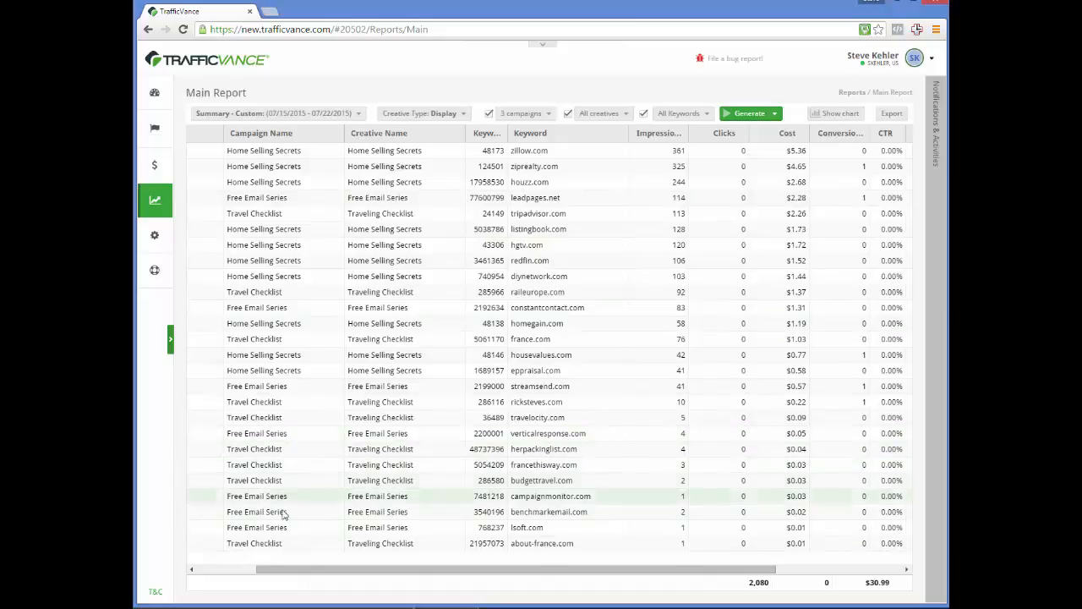
Step: Narrow the Account, Campaign Name and Creative Name columns, and review the three campaigns' keyword costs, conversions, CPM, CPA and CR
{"action": "left_click", "coordinate": [234, 574]}
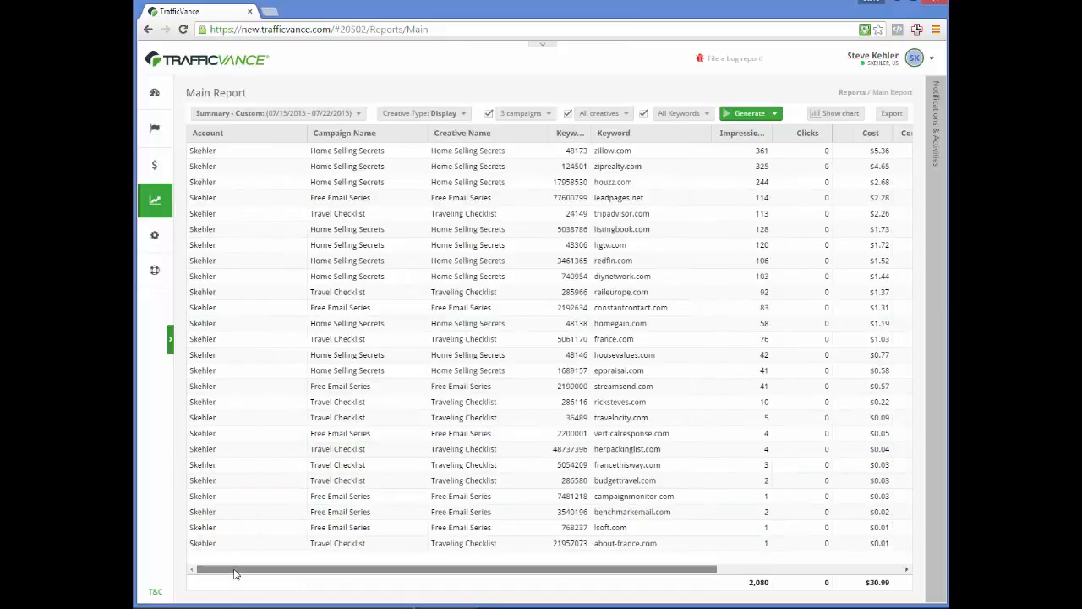
{"action": "left_click_drag", "start_coordinate": [302, 132], "coordinate": [244, 132]}
{"action": "left_click_drag", "start_coordinate": [364, 129], "coordinate": [336, 132]}
{"action": "left_click_drag", "start_coordinate": [456, 132], "coordinate": [429, 137]}
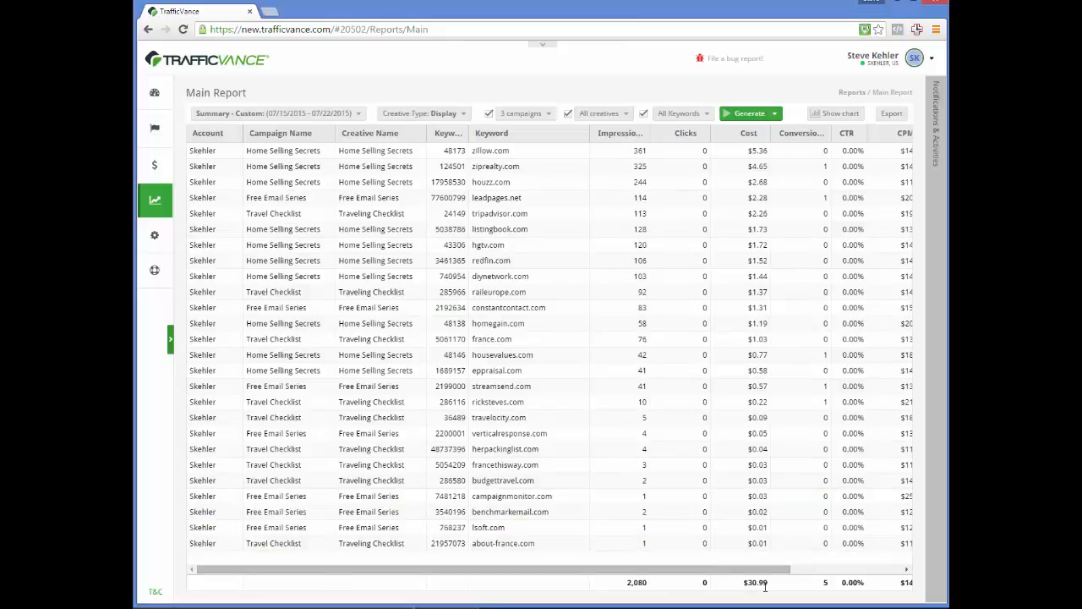
{"action": "left_click_drag", "start_coordinate": [781, 569], "coordinate": [909, 582]}
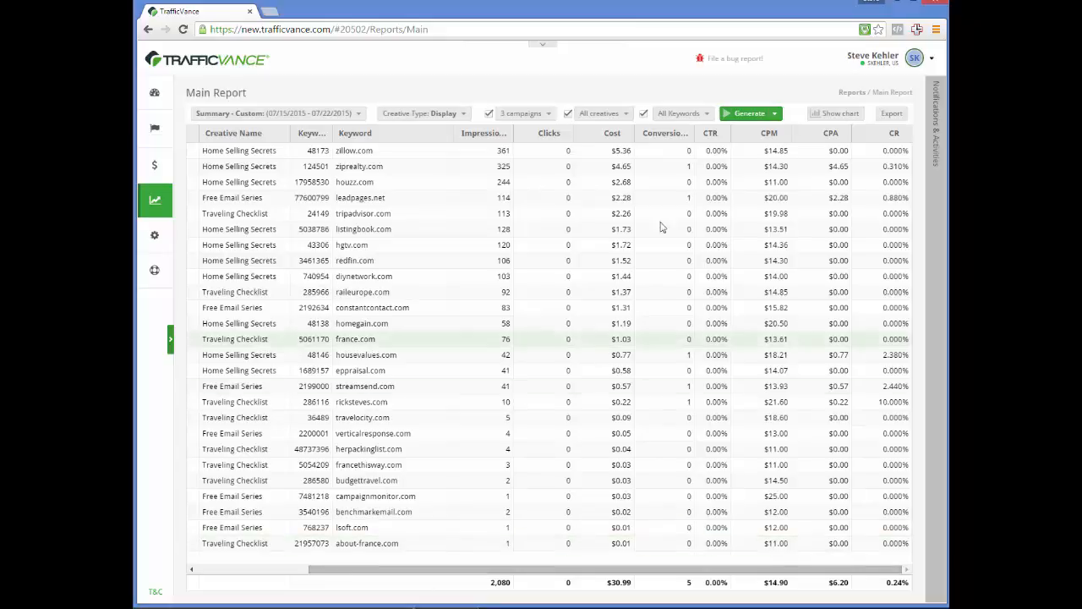
Step: Show the report's chart and examine impressions and conversions across the keywords' data points
{"action": "left_click", "coordinate": [837, 113]}
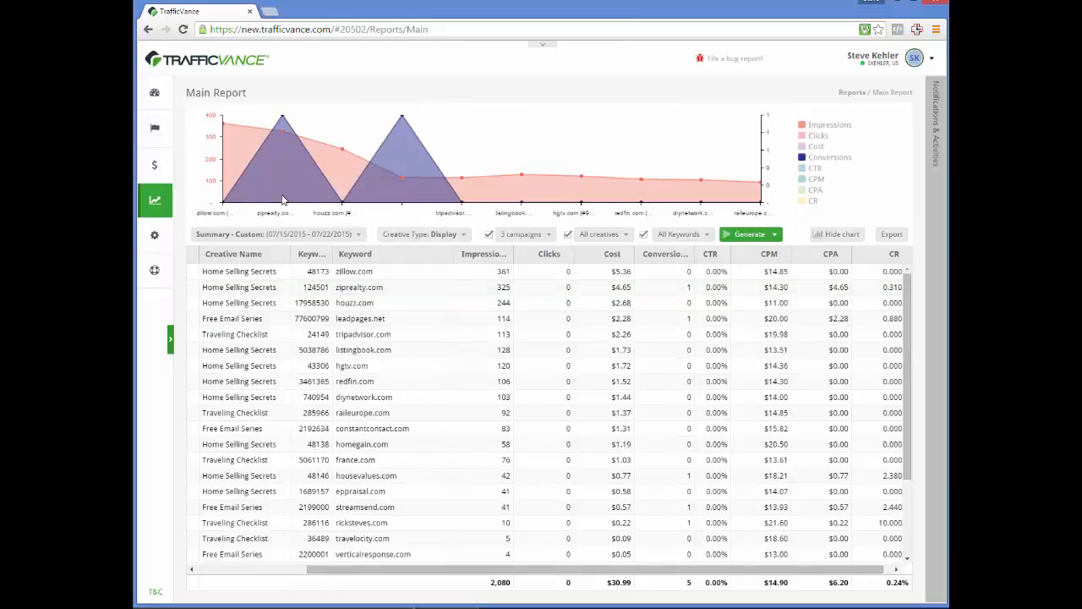
{"action": "mouse_move", "coordinate": [283, 119]}
{"action": "mouse_move", "coordinate": [425, 192]}
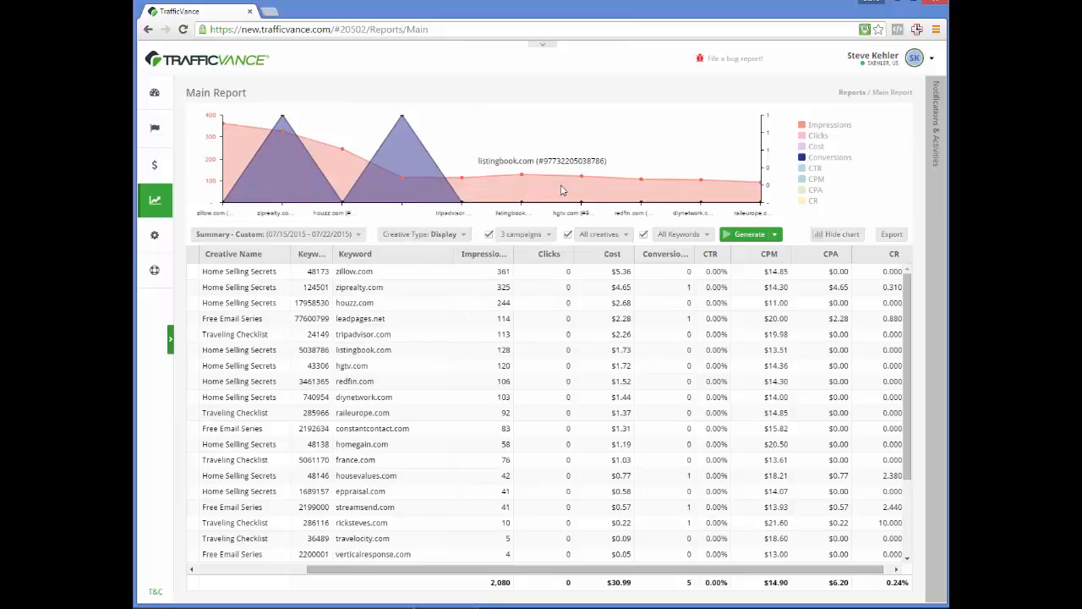
{"action": "mouse_move", "coordinate": [758, 199]}
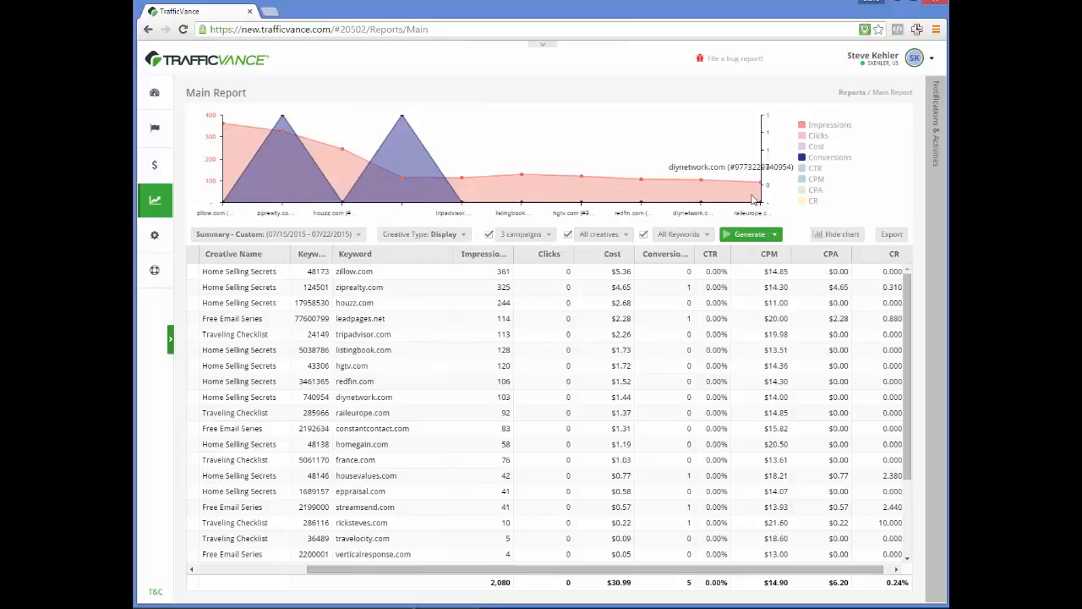